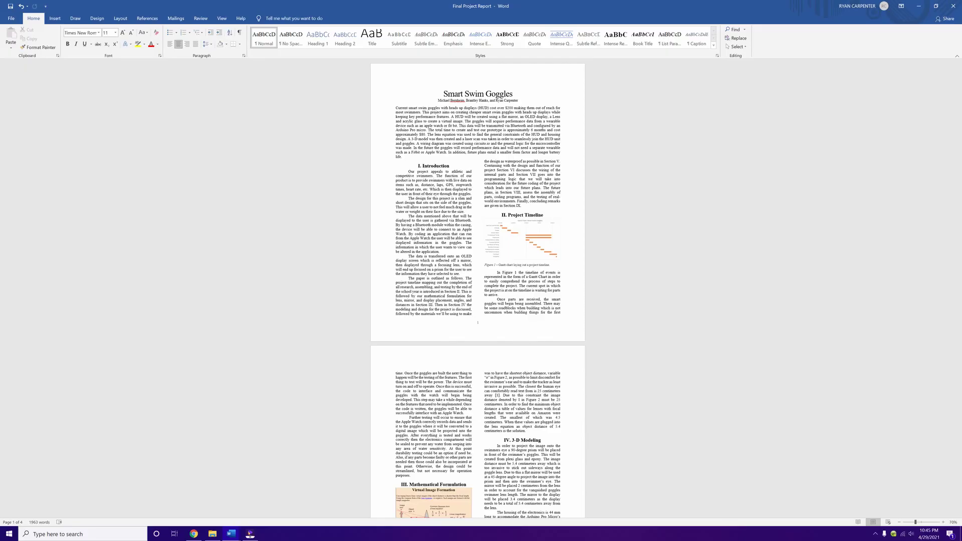
Step: Review the finished project report's title, authors, abstract, two-column body, headings and figures
drag(443, 94, 533, 295)
scroll(534, 295, down, 3)
click(531, 316)
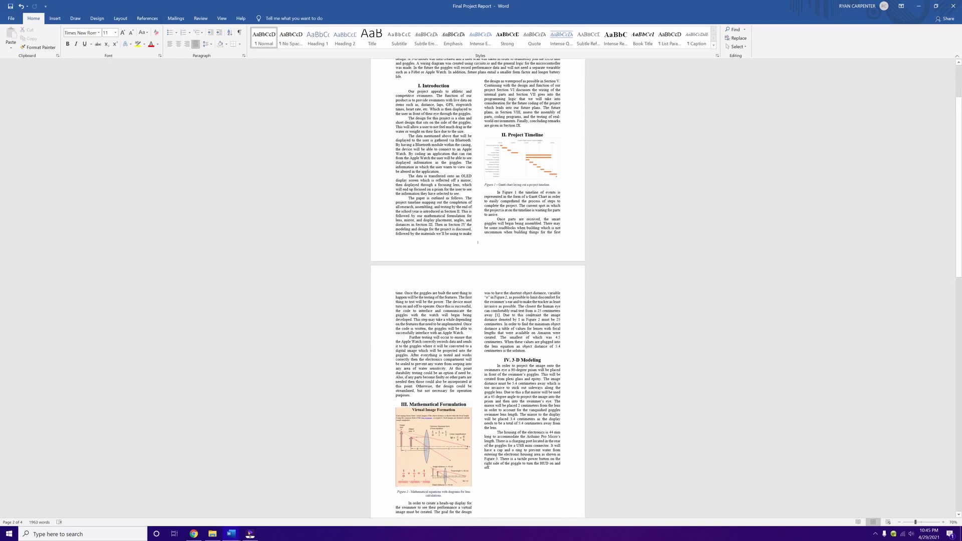
scroll(478, 286, down, 5)
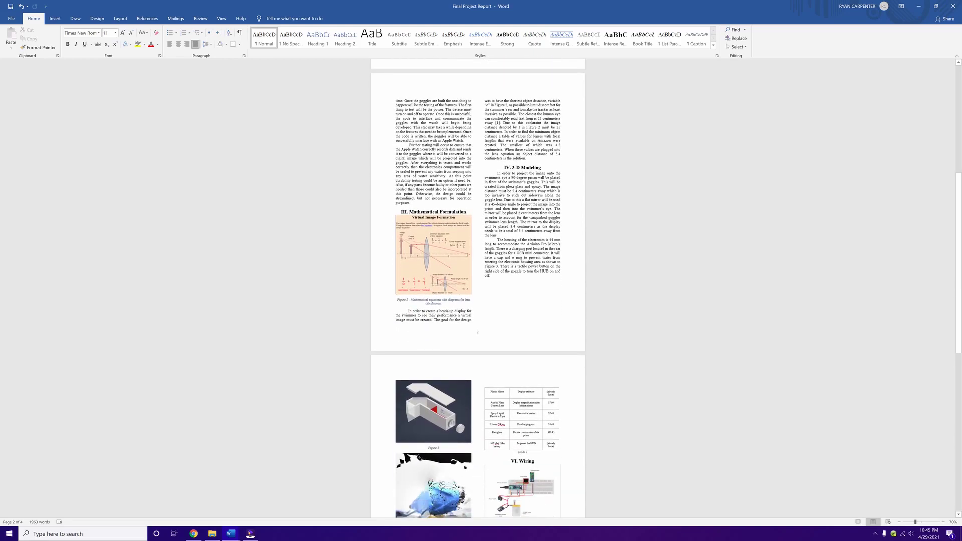
scroll(516, 223, up, 2)
click(516, 222)
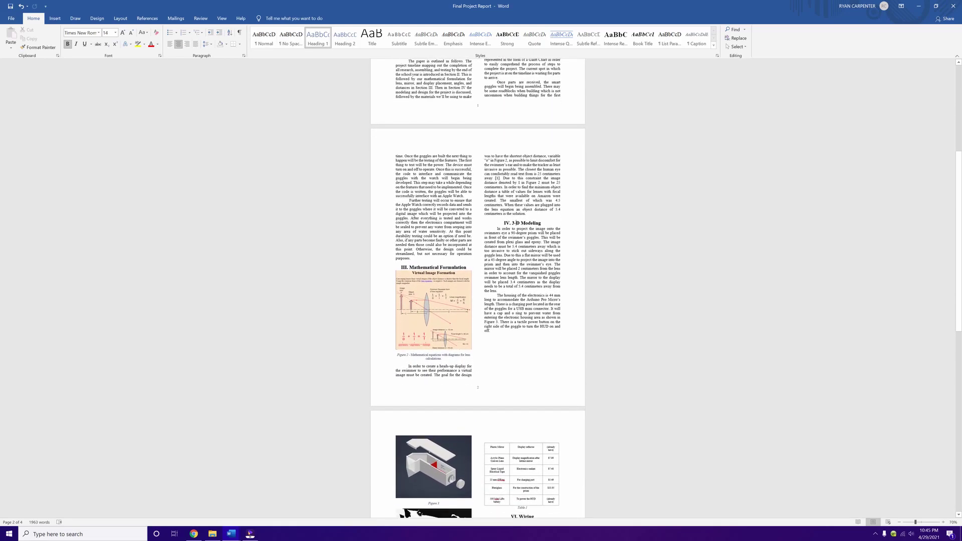
scroll(516, 222, down, 5)
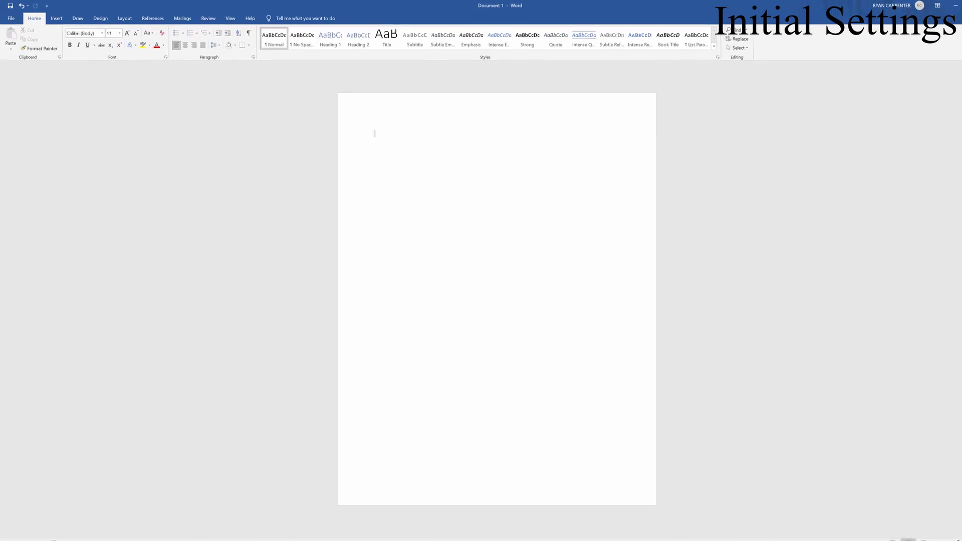
Step: Set the font of the blank document's text to Times New Roman
click(99, 33)
key(Down)
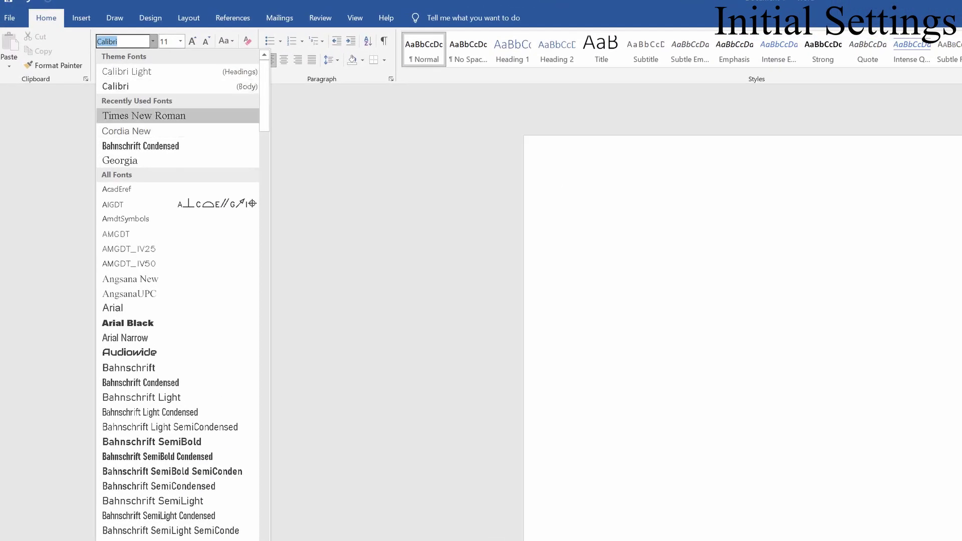
key(Return)
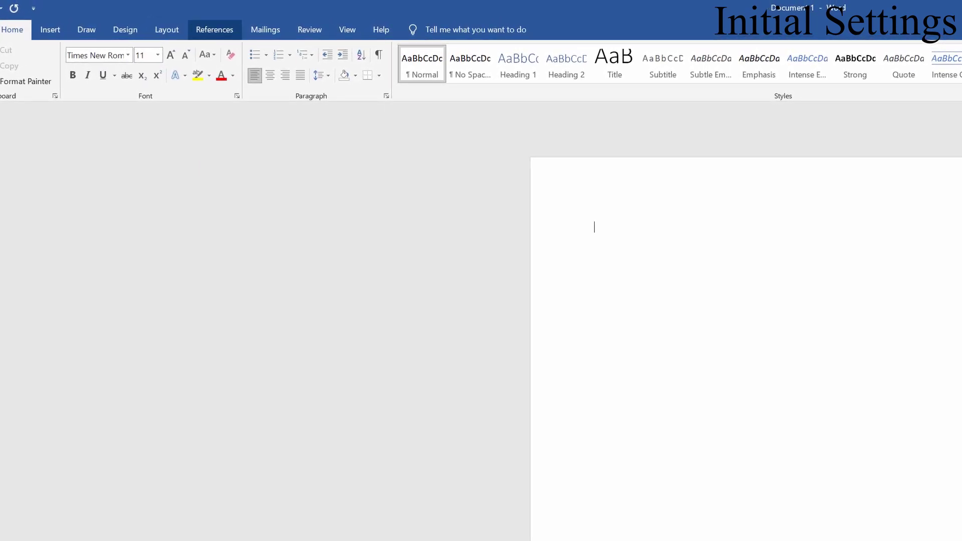
Step: Set the document's citation and bibliography style to IEEE
click(214, 30)
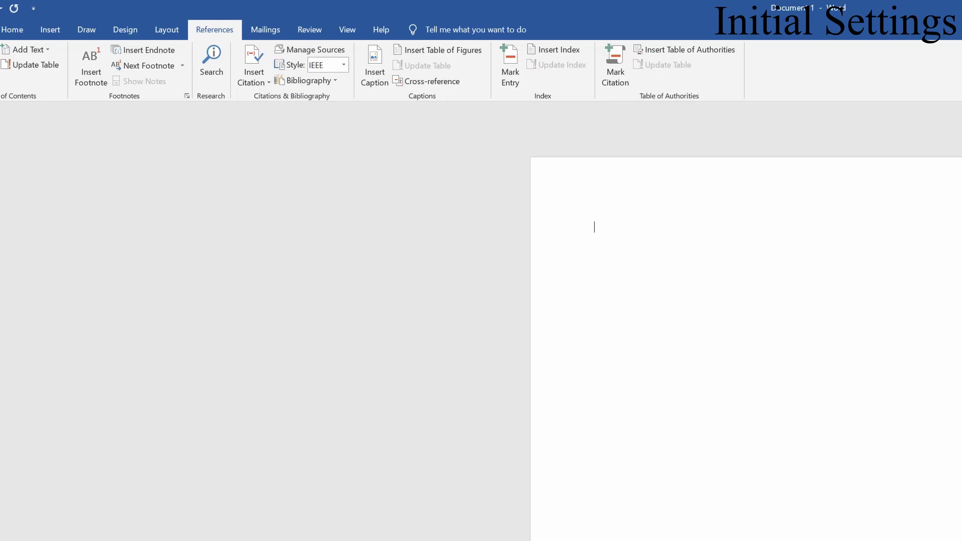
click(344, 64)
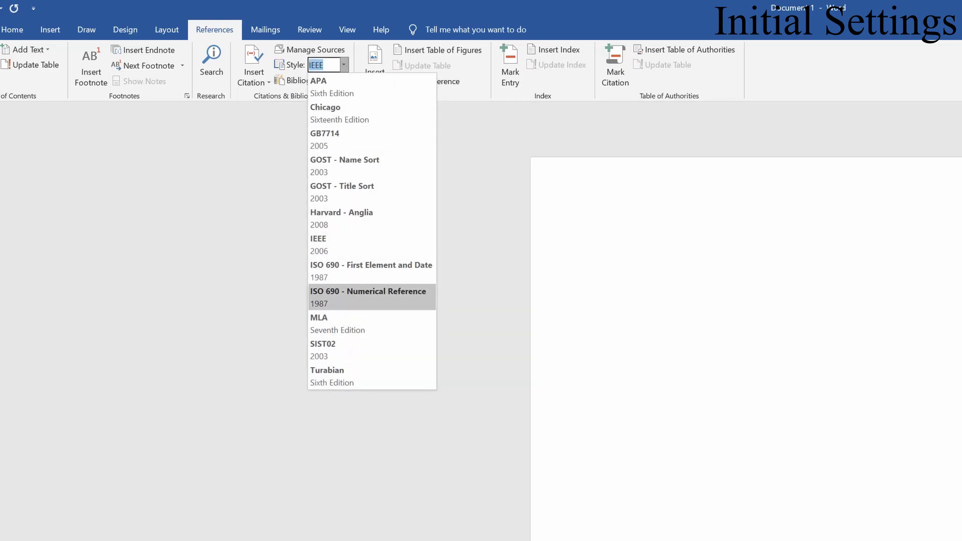
click(351, 244)
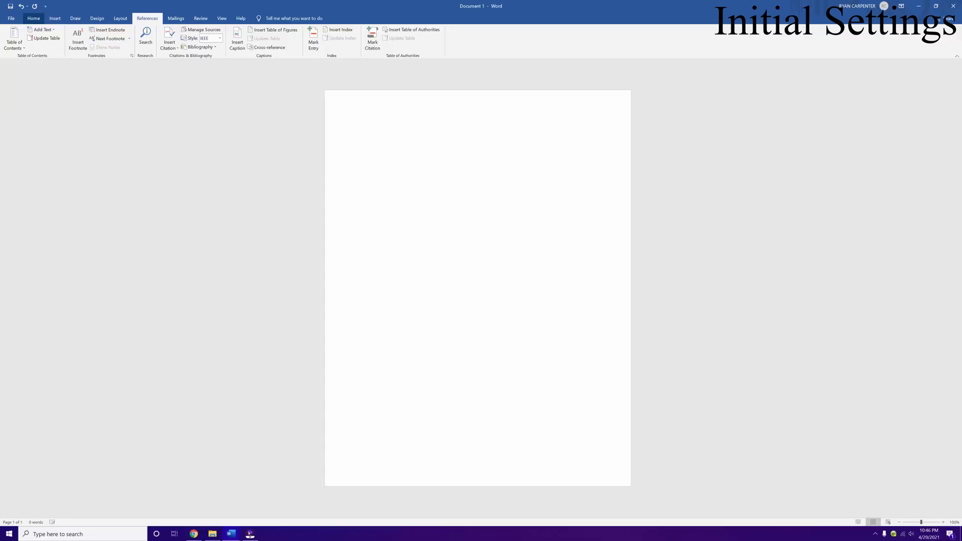
Step: Add the main title "Your Project Name" centered at the top of the page, using the Title style in Times New Roman
click(12, 29)
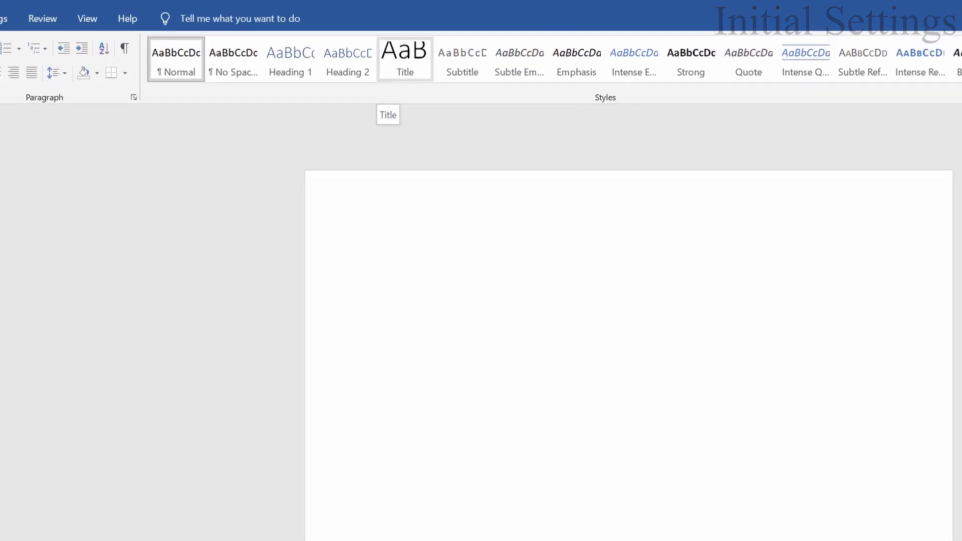
click(404, 58)
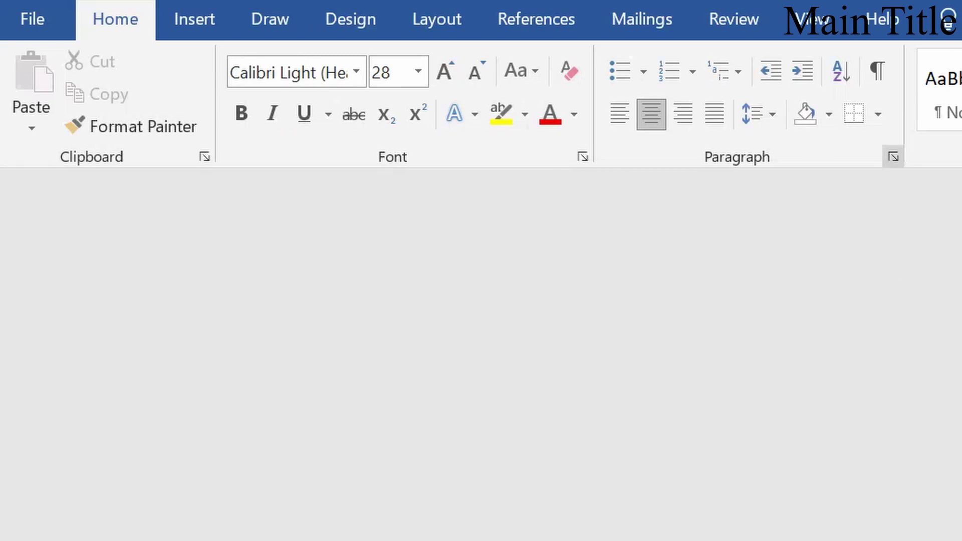
click(263, 71)
click(335, 240)
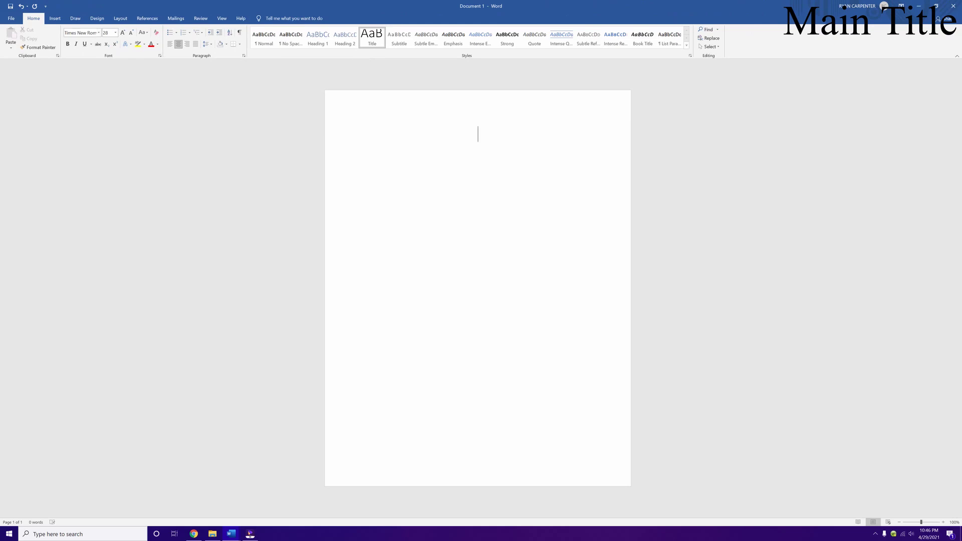
text(Your Project Name)
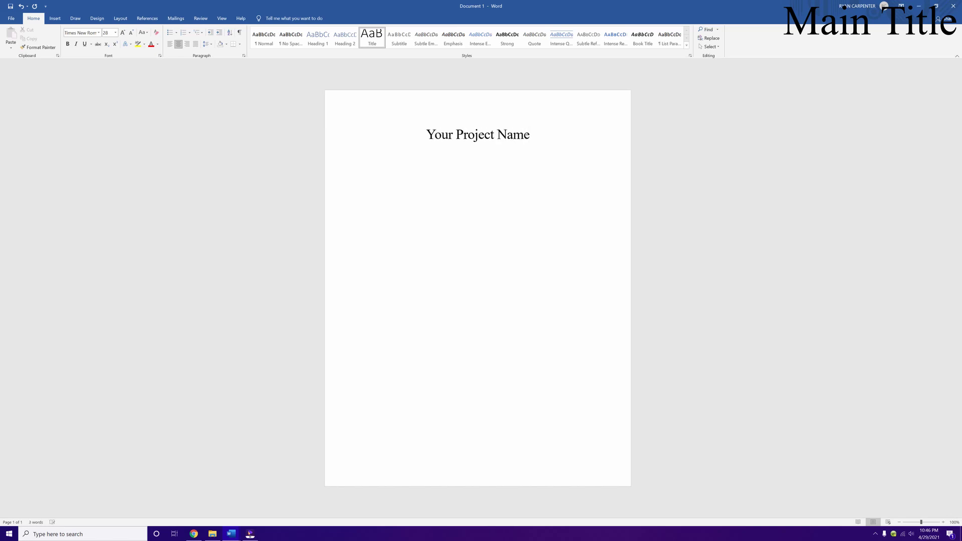
Step: Start a new line below the main title and set its font to Times New Roman
key(Return)
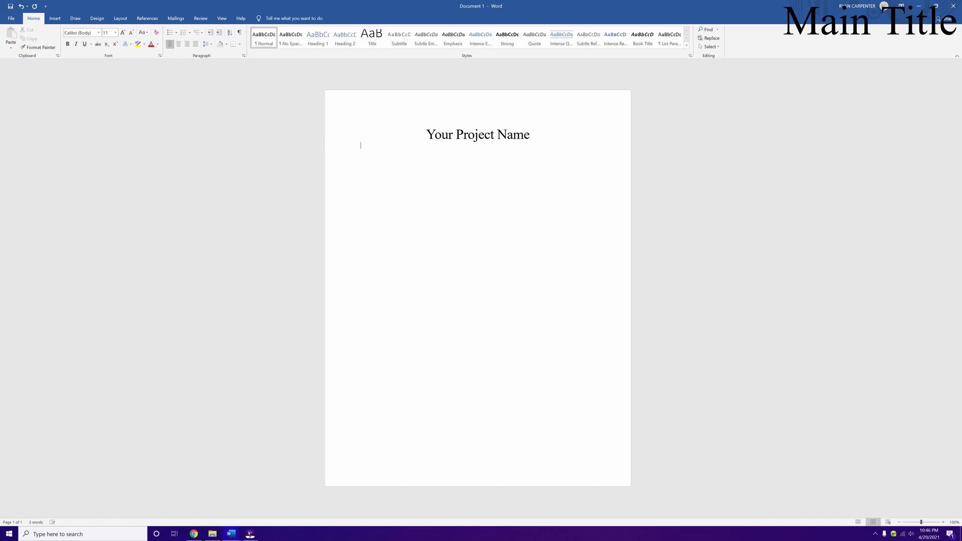
click(98, 33)
click(98, 77)
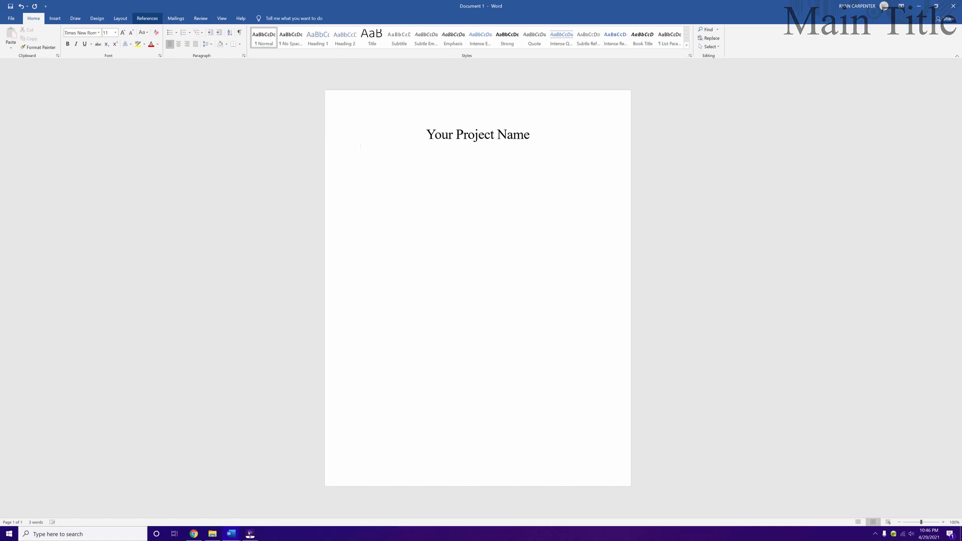
Step: Insert the Author document property on the line below the title and center it
click(54, 18)
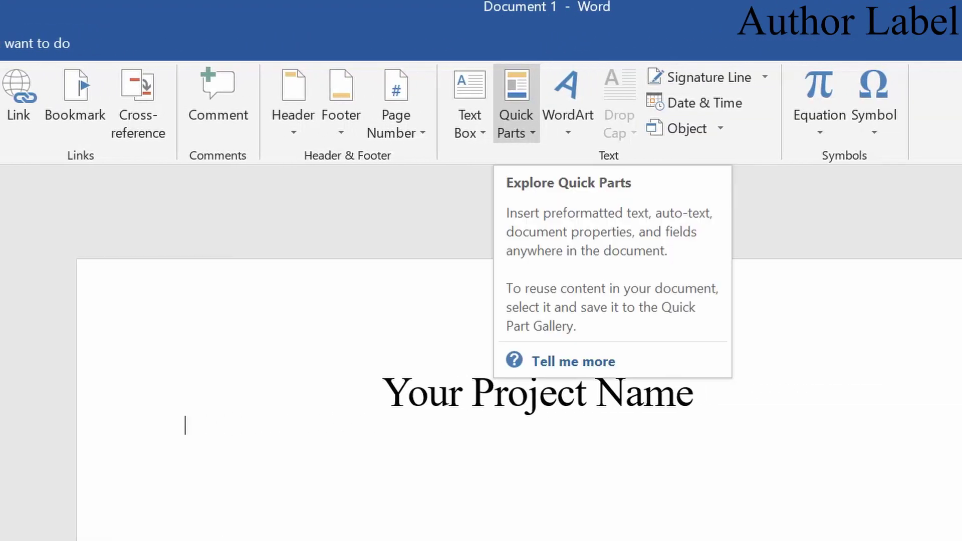
click(516, 115)
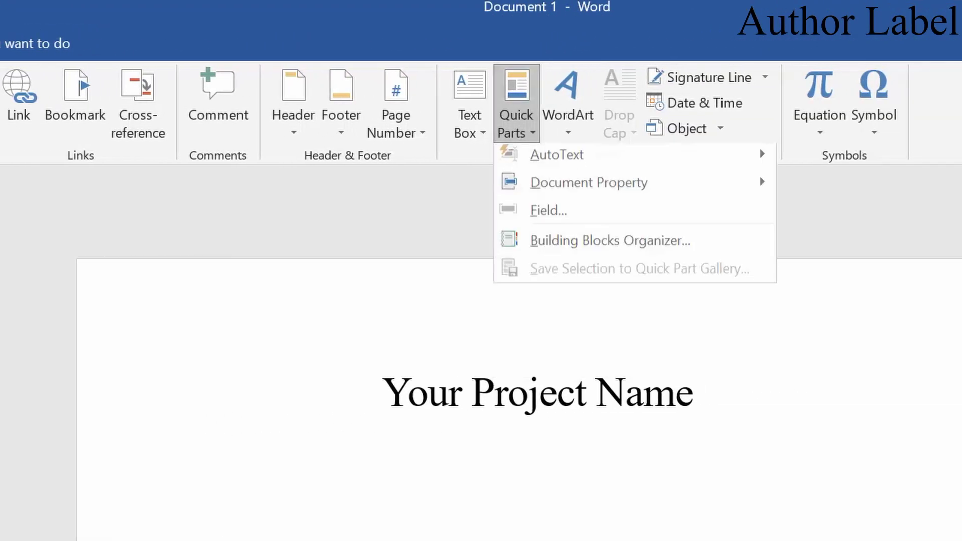
mouse_move(588, 188)
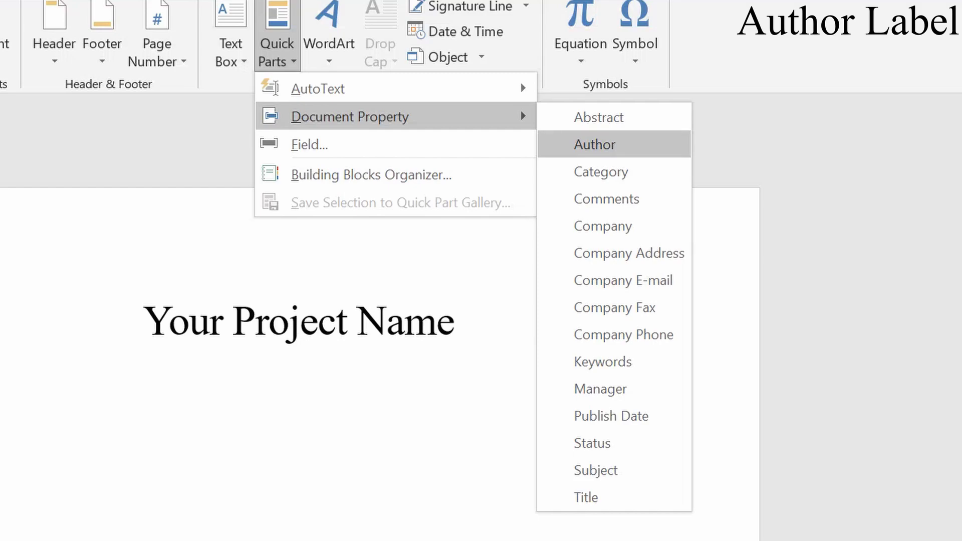
click(594, 144)
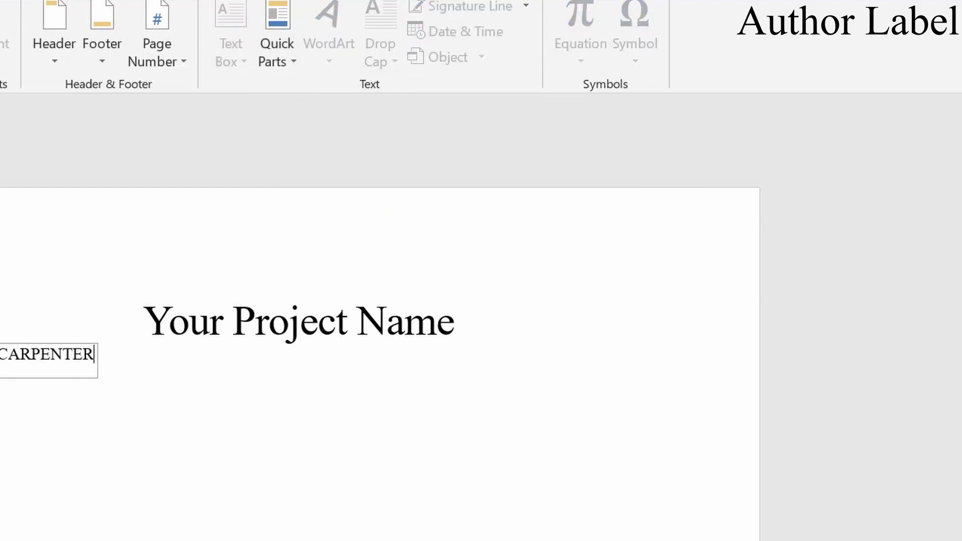
key(Right)
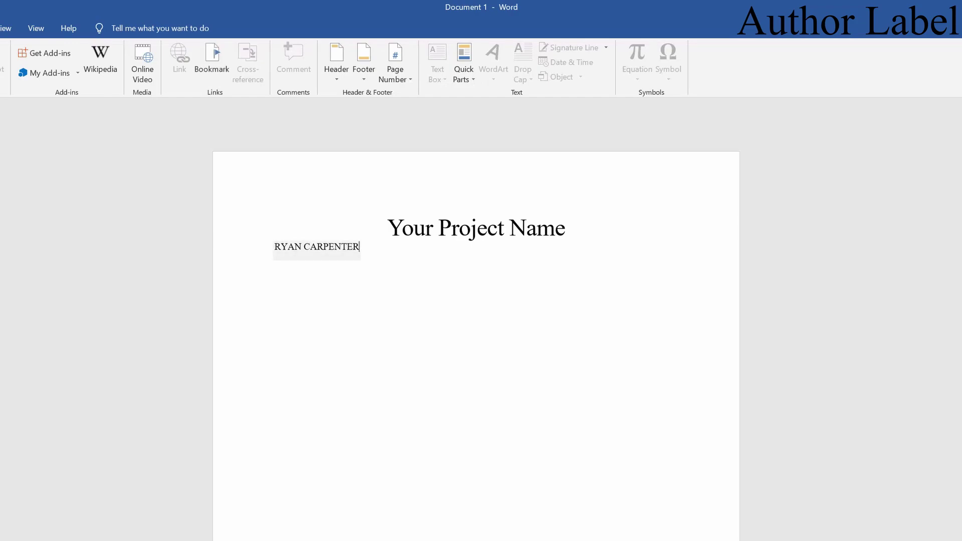
click(317, 247)
key(alt+h)
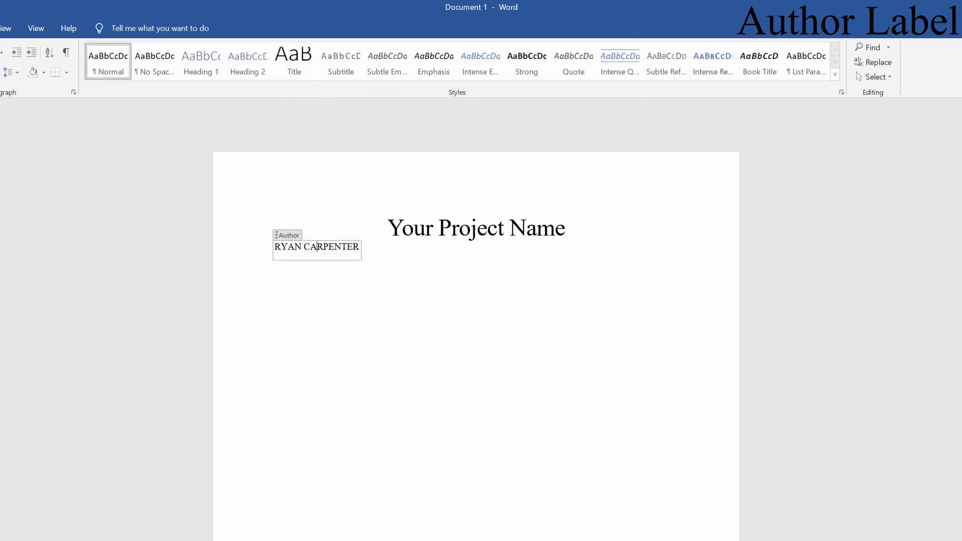
key(ctrl+e)
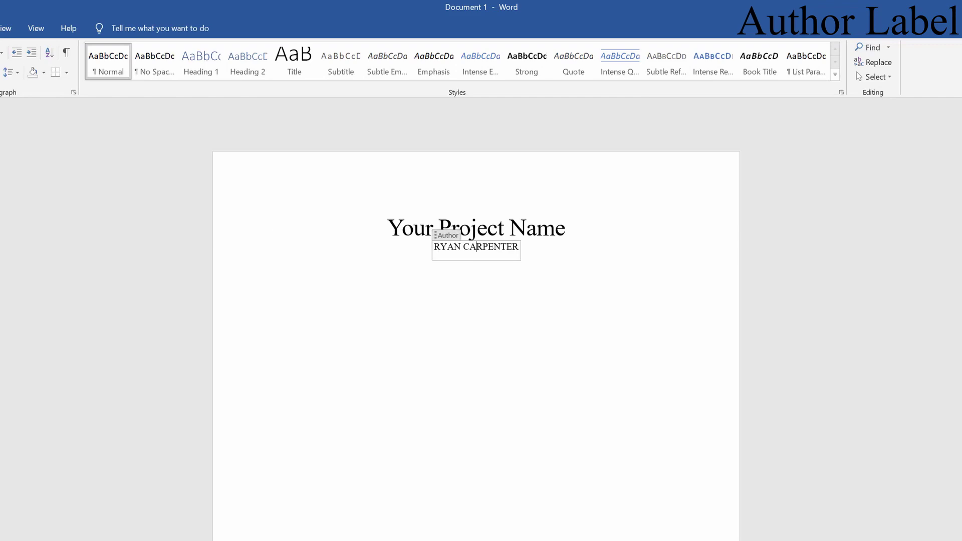
Step: Rewrite the author's full name in the Author field with only the initials capitalized
key(BackSpace)
key(BackSpace)
key(BackSpace)
key(BackSpace)
key(BackSpace)
key(BackSpace)
key(BackSpace)
key(BackSpace)
key(BackSpace)
key(BackSpace)
key(BackSpace)
key(BackSpace)
key(BackSpace)
text(yan Carpenter)
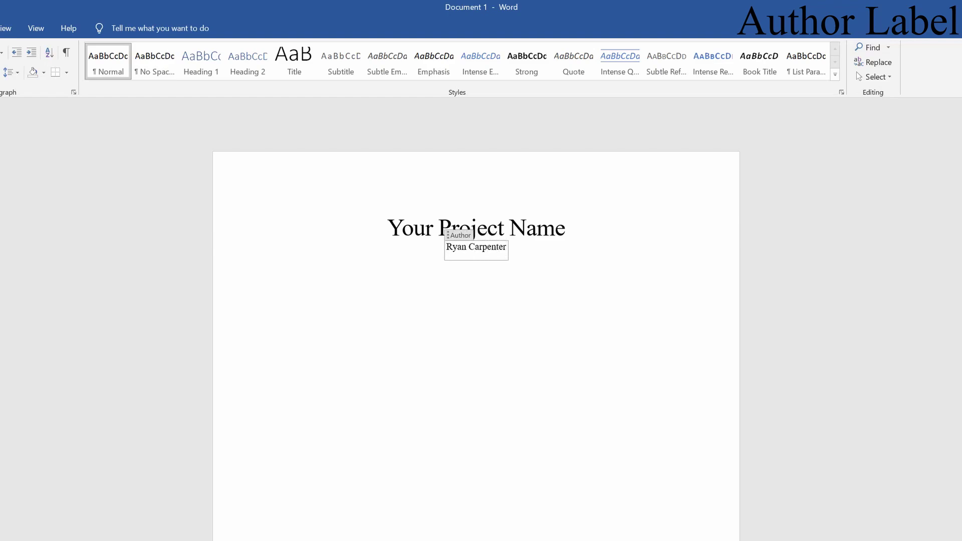
Step: Start a new left-aligned line below the author field
key(Right)
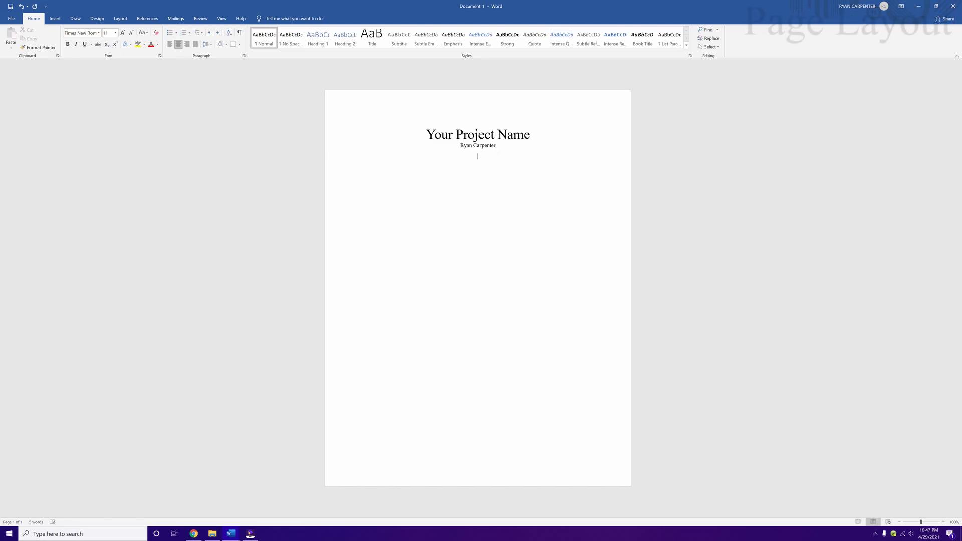
key(ctrl+l)
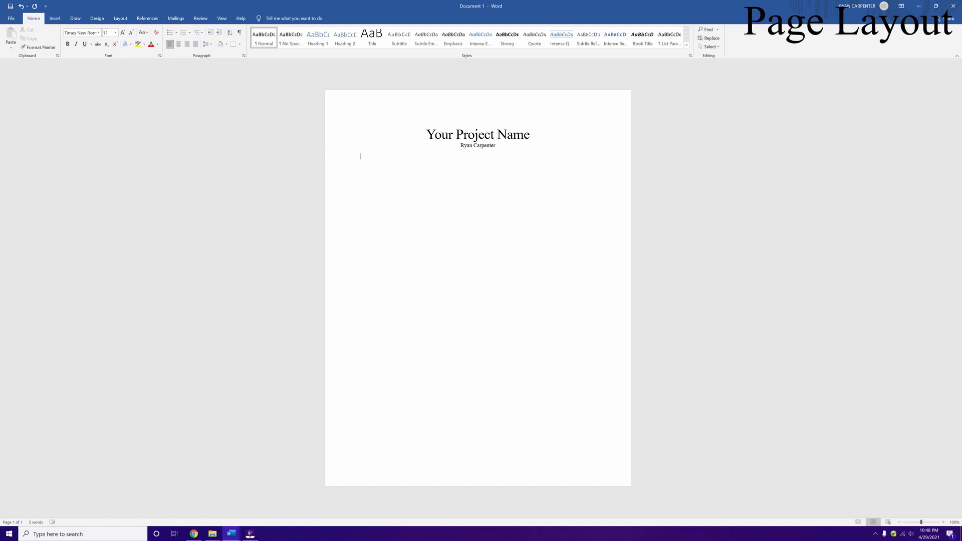
mouse_move(231, 534)
click(189, 497)
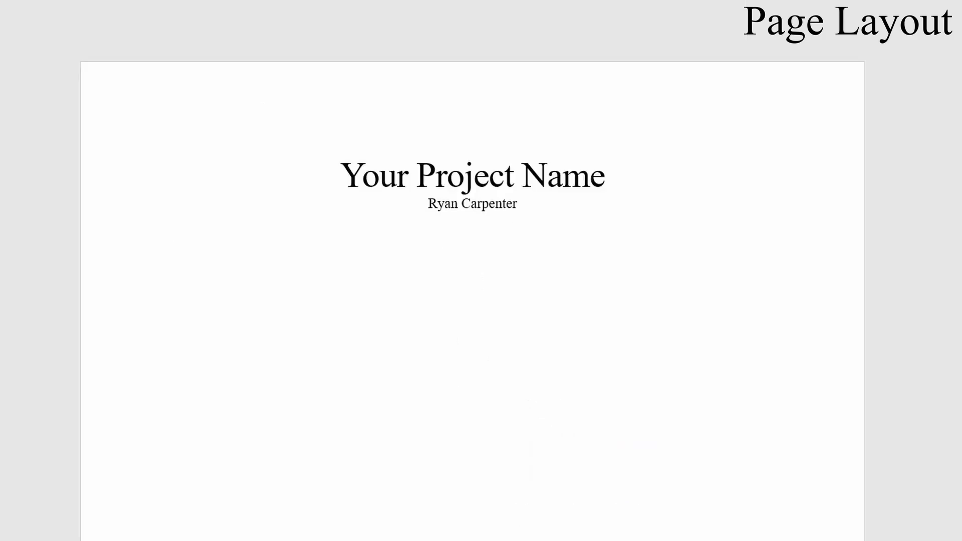
Step: Fill the paragraph below the author line with several lines of random placeholder text
text(lkjhasdfkljhasdflkjhadsfkljhdsafkljhfdsahjklasfdklhjasdflkjhadsf klhjasdlhjksd)
key(Return)
key(BackSpace)
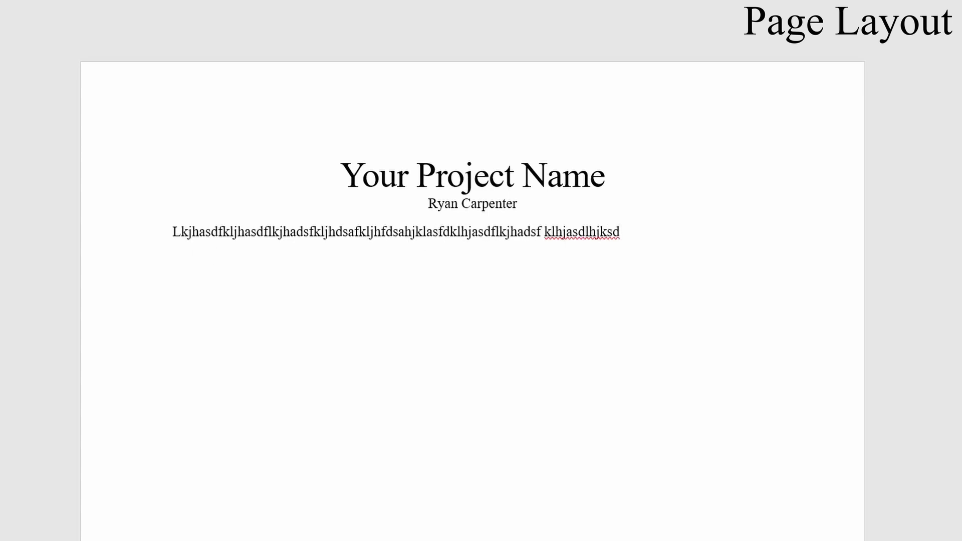
text(.)
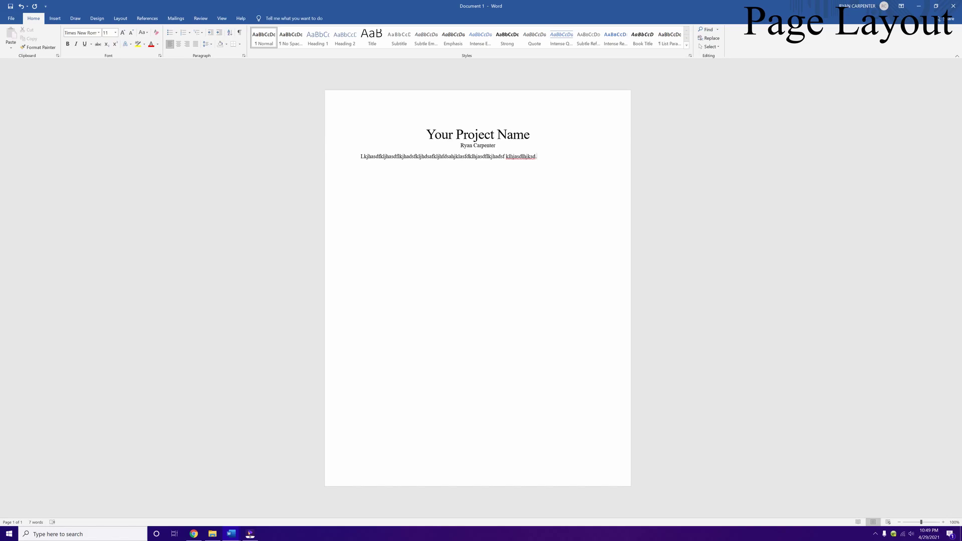
text(jdflaskjdhflaskjdhfadhfaskjdhfaslkdfhaslkdjf;ls)
text(lkdjfhaslkdjfasdlfj;asldkfjas;lkfjdlkfjkdjfkdfdkfj)
text(  dkf sdlfj sdkf slkdf jsdlkf sdlfja slfkjas dlkf)
text( jasd)
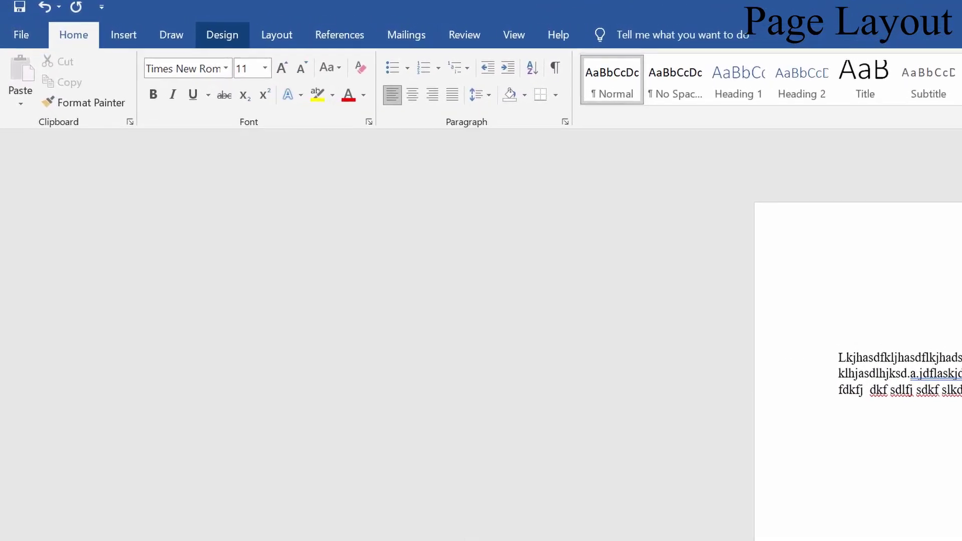
Step: Try a two-column layout on the whole document and undo it
click(98, 18)
click(120, 19)
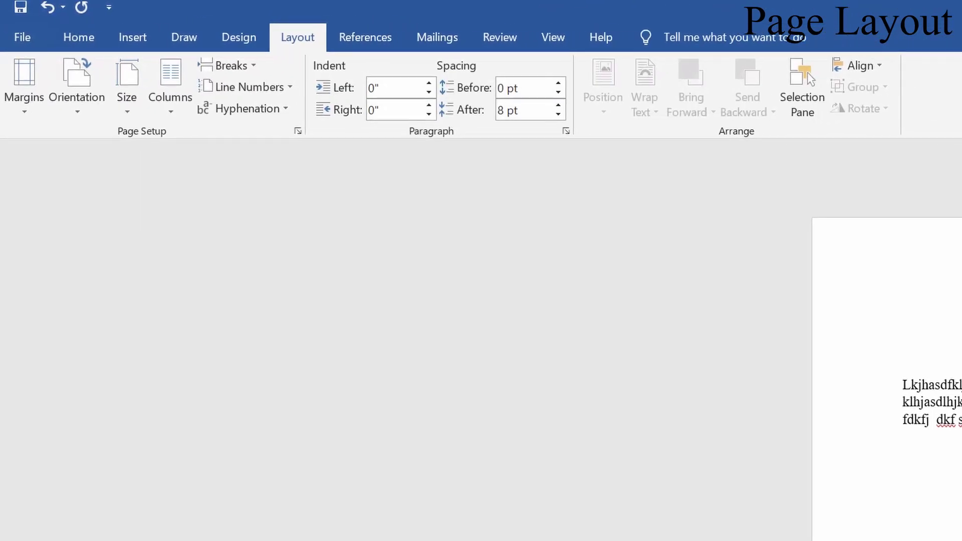
click(181, 92)
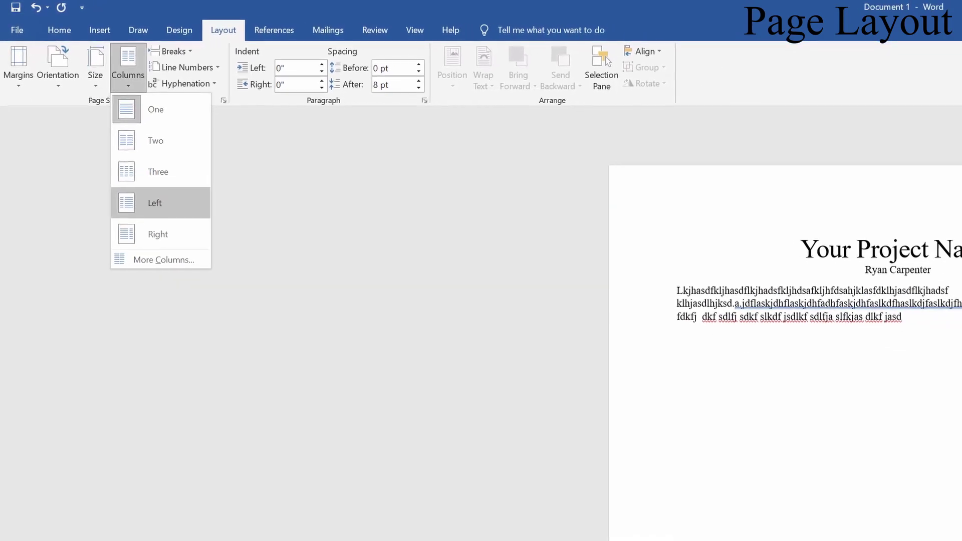
click(160, 151)
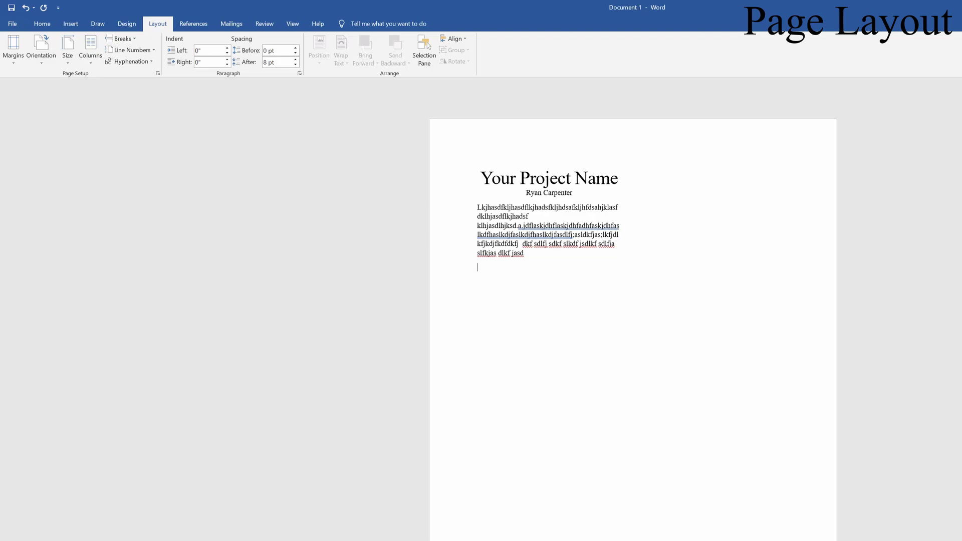
key(ctrl+z)
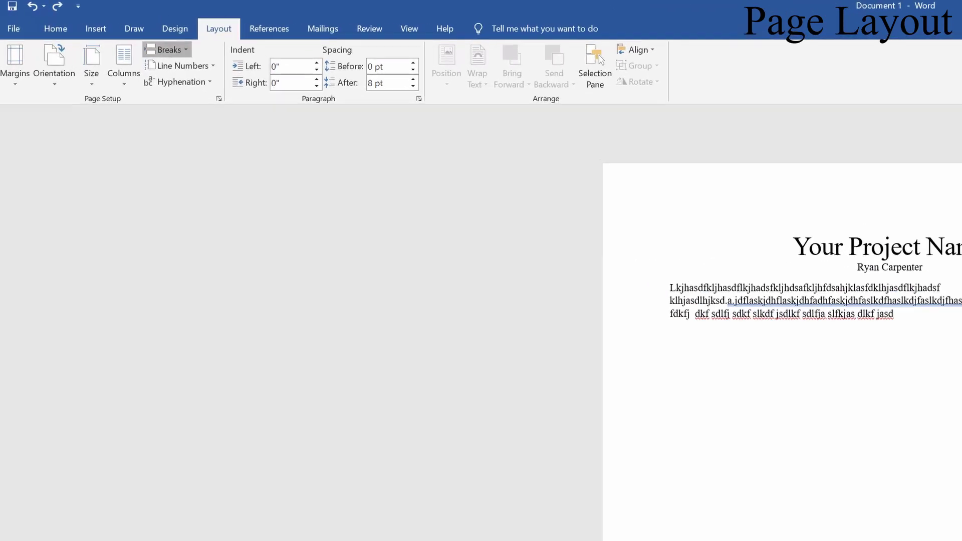
Step: Insert a continuous section break below the placeholder paragraph and set the new section to two columns
click(120, 38)
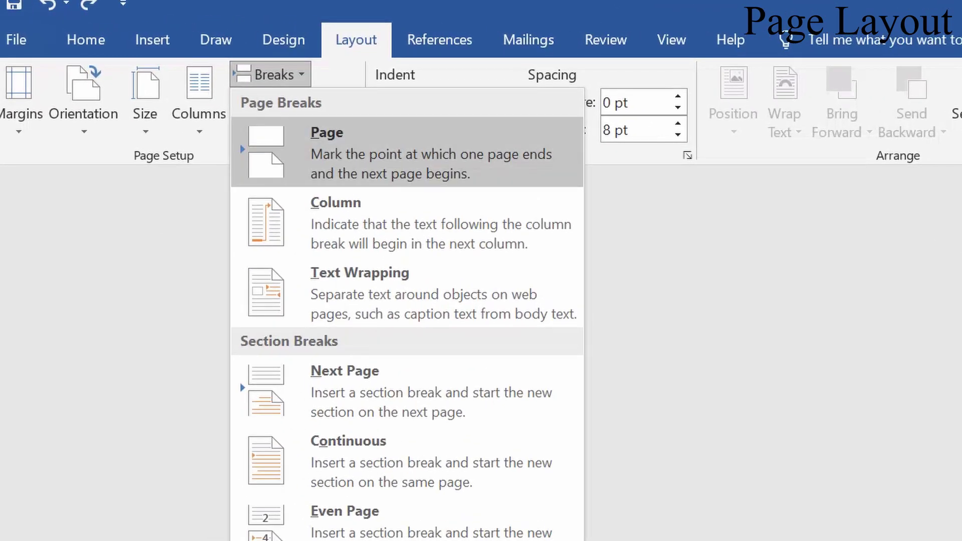
click(270, 75)
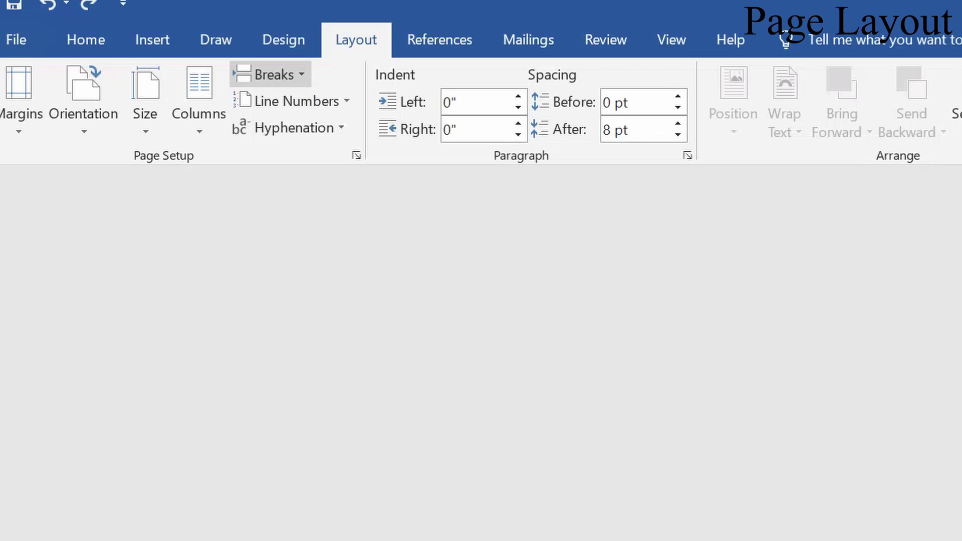
click(270, 75)
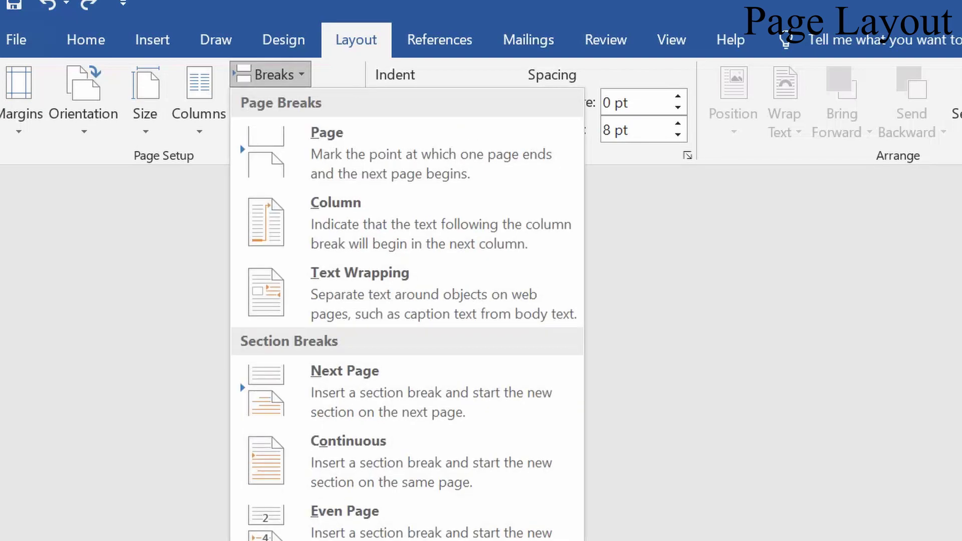
key(Down)
key(Down)
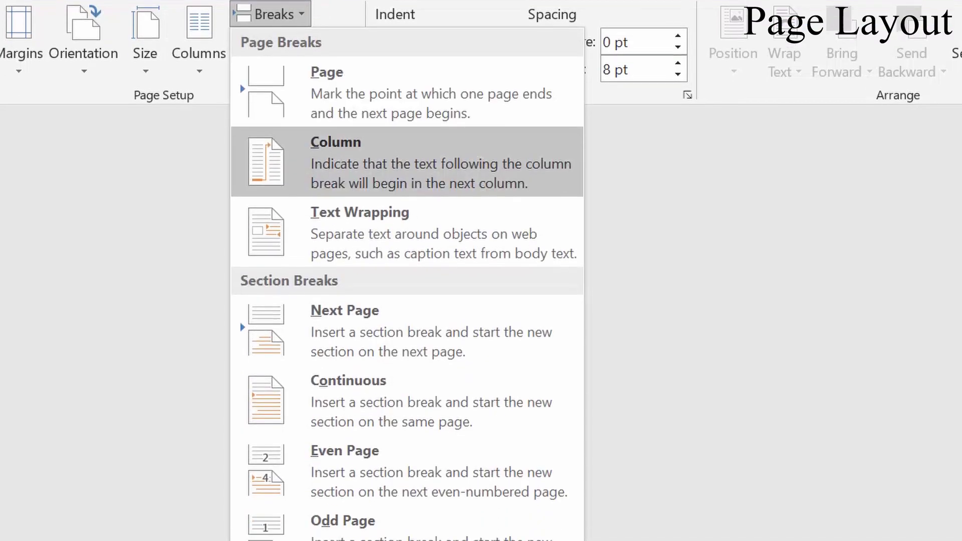
key(Down)
key(Down)
key(Down)
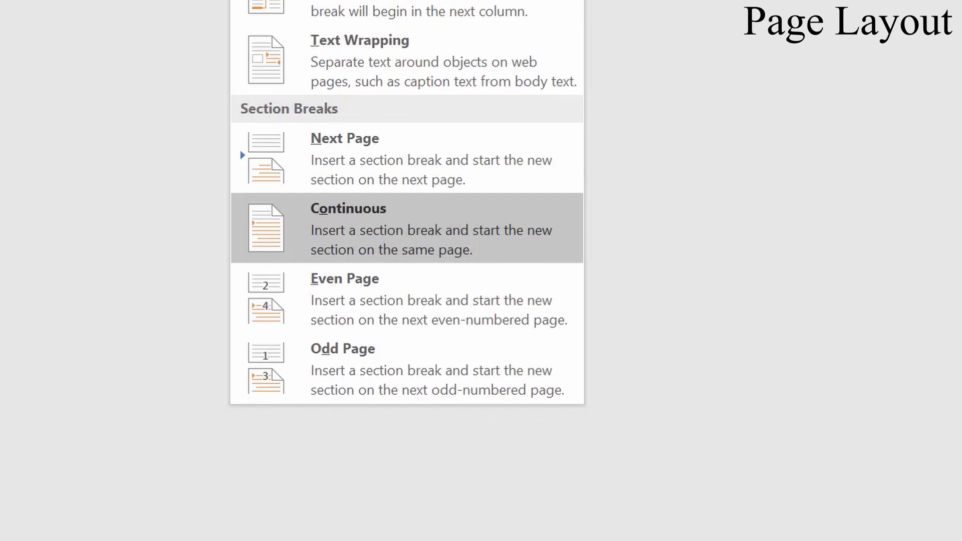
key(Return)
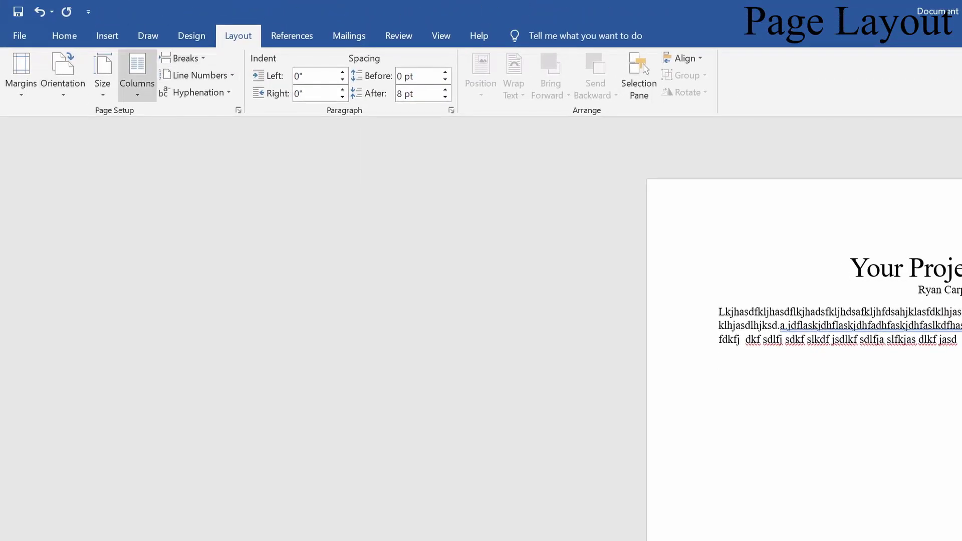
click(137, 75)
key(Escape)
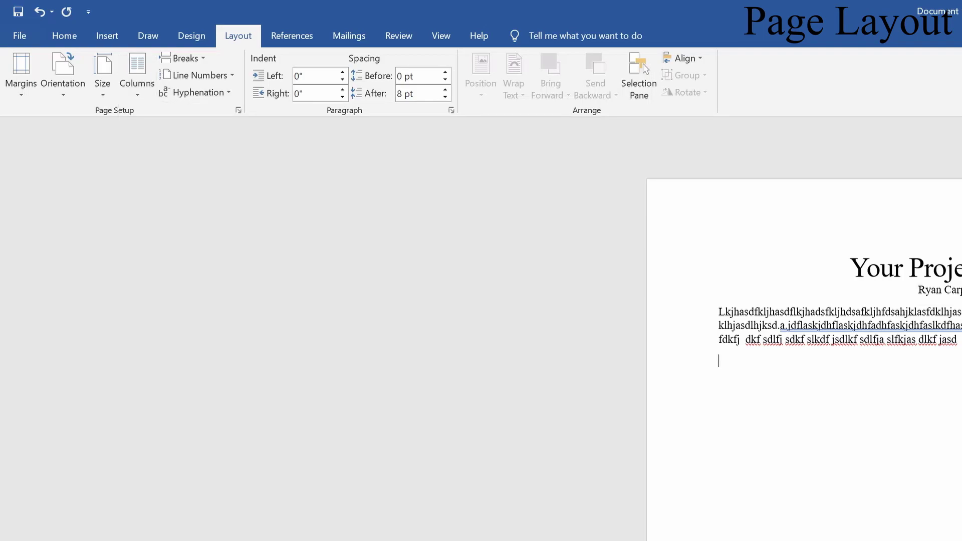
Step: Fill the first column with several lines of random placeholder text and add one placeholder line in the second column
key(Return)
text(lkajdflkasjdhflaksjfhaslkdj)
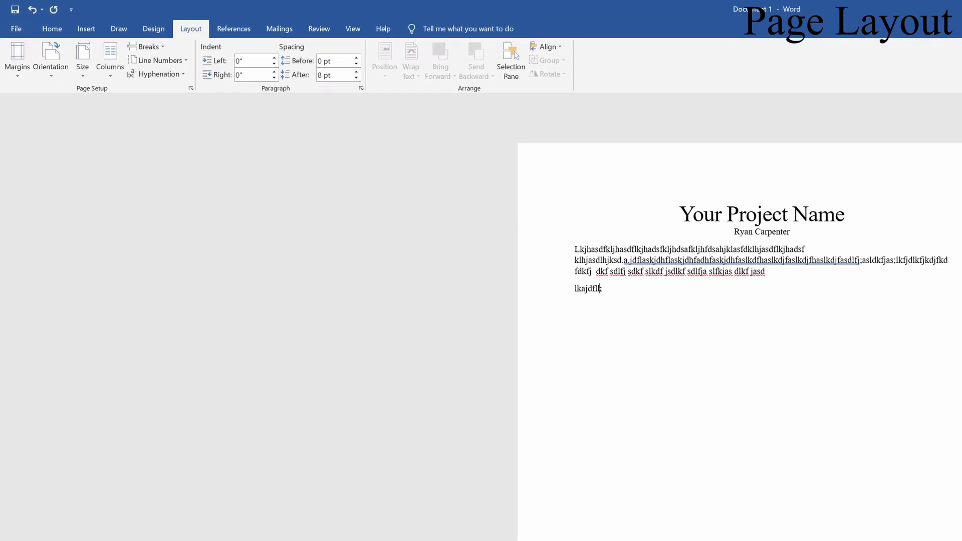
text(fhaslkdj)
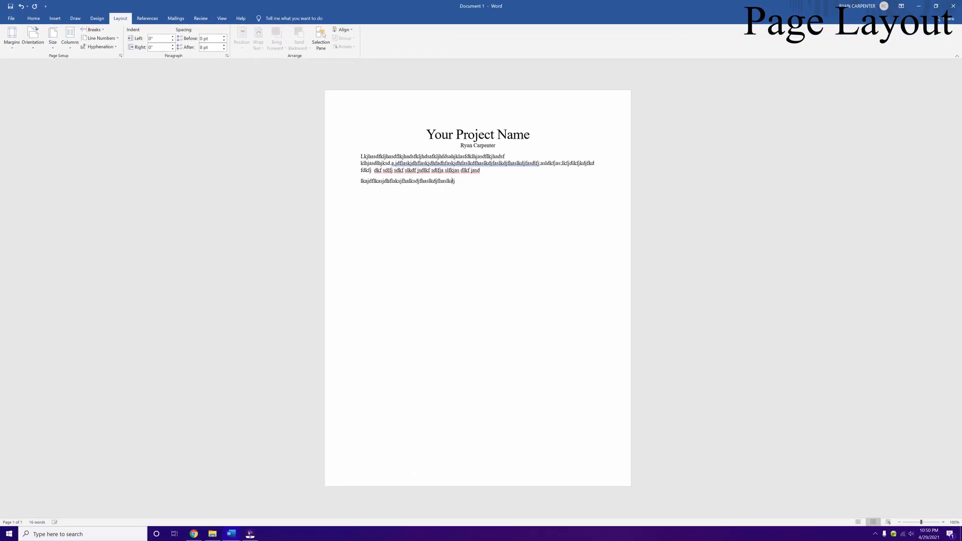
text(fhsal)
key(shift+Return)
text(kdjfdjfhdjf hdjkf)
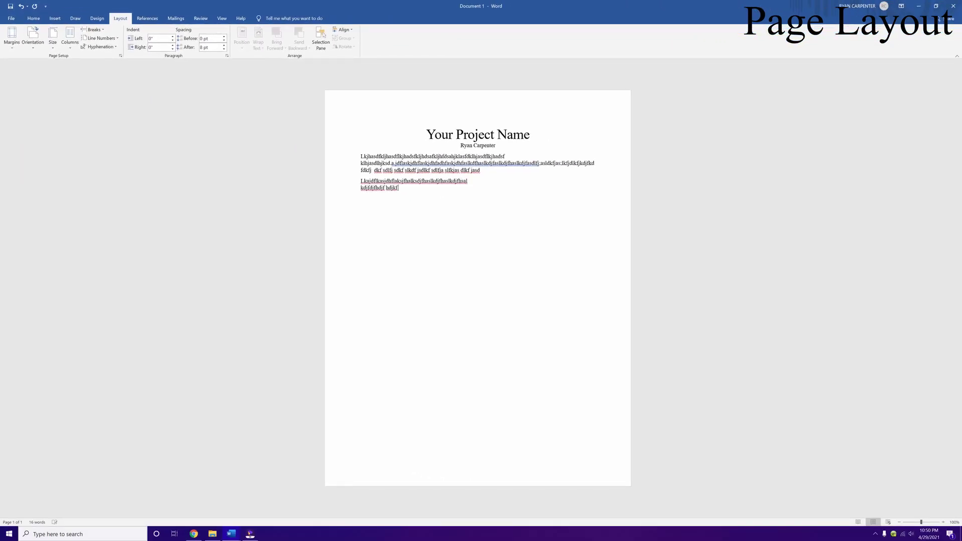
text( sjkf shdkjf sdjf sfscd fsd fsd fs)
key(shift+Return)
text(fsf sd)
text(Asdfashkfasjdfhlksjadhflkjsadfkj  jasd)
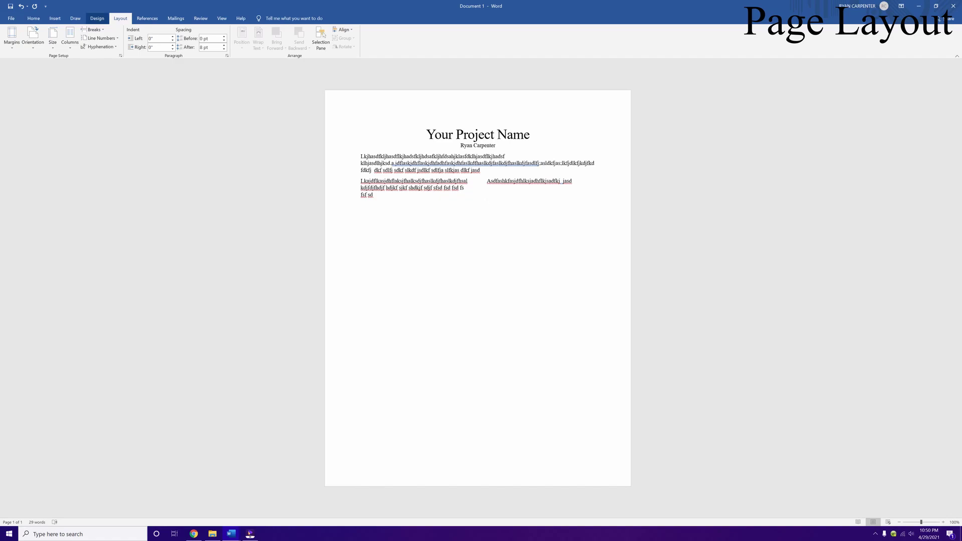
Step: Try another continuous section break below the columns with placeholder text after it, and undo the last change
click(92, 29)
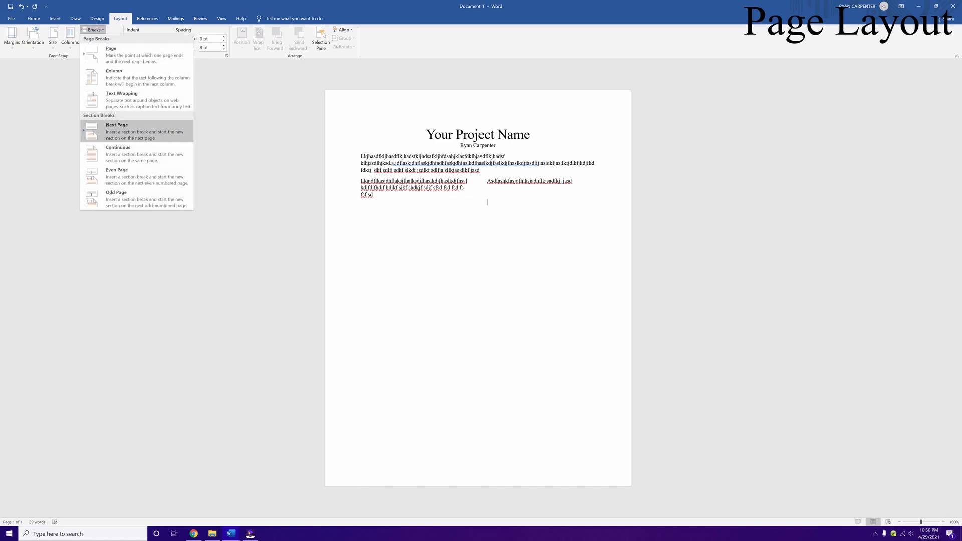
click(136, 154)
text(adsfasdfasdfasdf)
drag(488, 267, 488, 202)
click(362, 324)
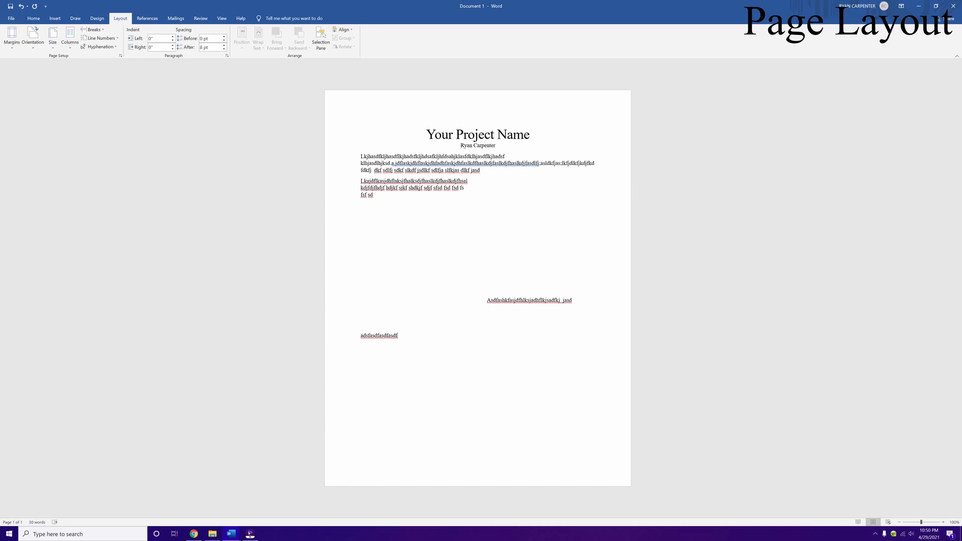
key(ctrl+z)
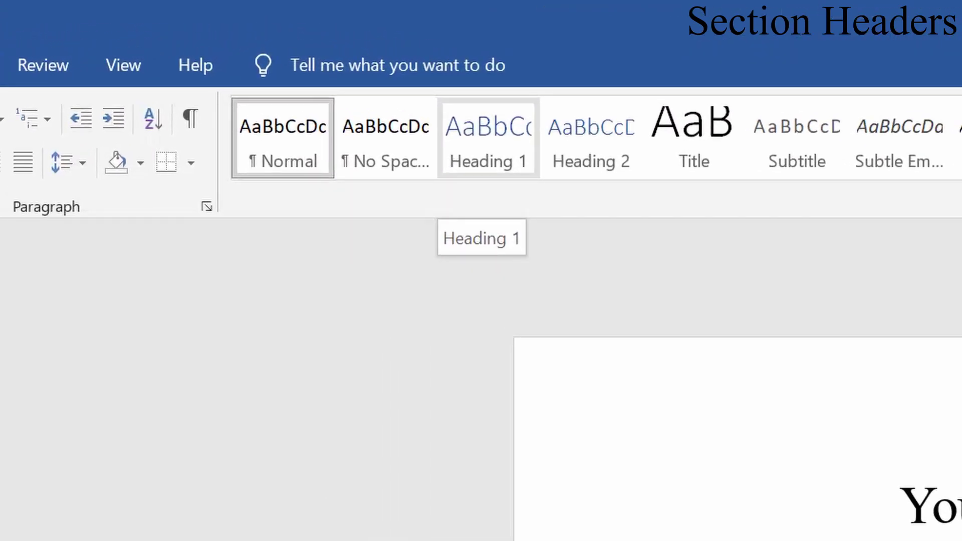
Step: Format the line below "Start of Columns" as Heading 1 in black Times New Roman
click(488, 140)
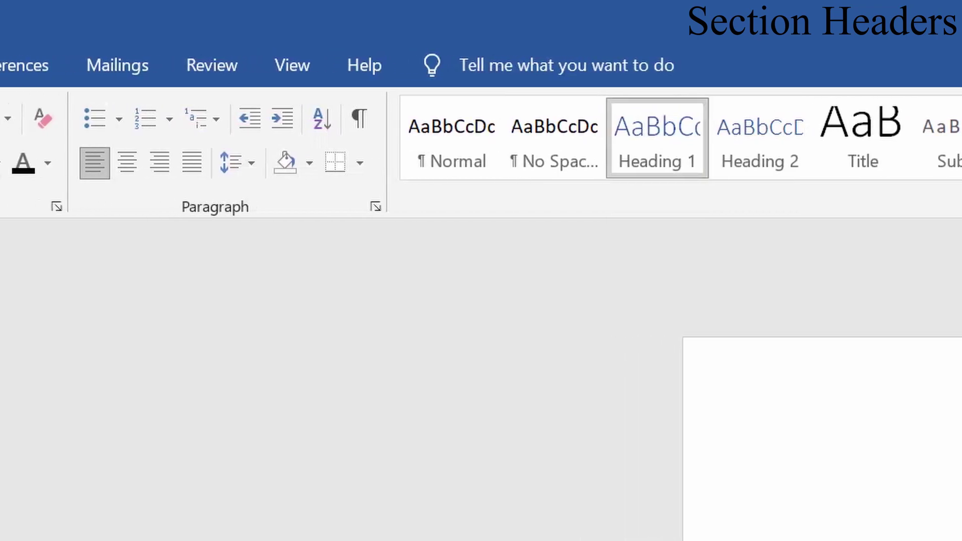
click(229, 119)
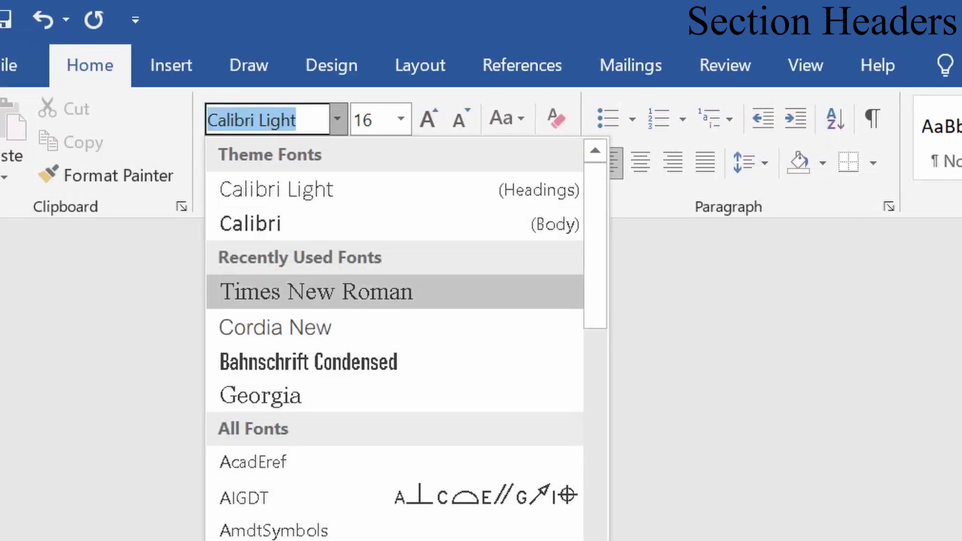
click(207, 290)
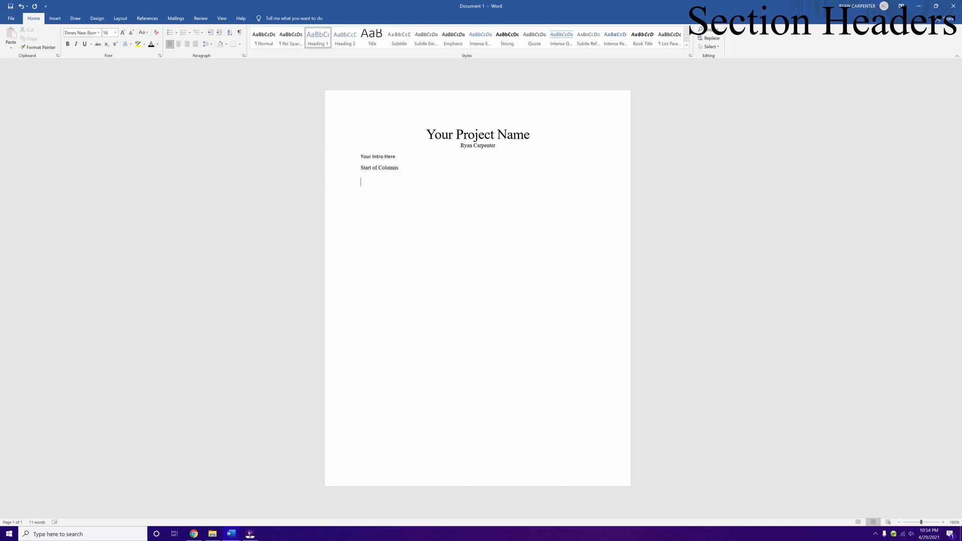
Step: Write the section heading "I. Introduction" and stop the automatic creation of numbered lists
text(Intro)
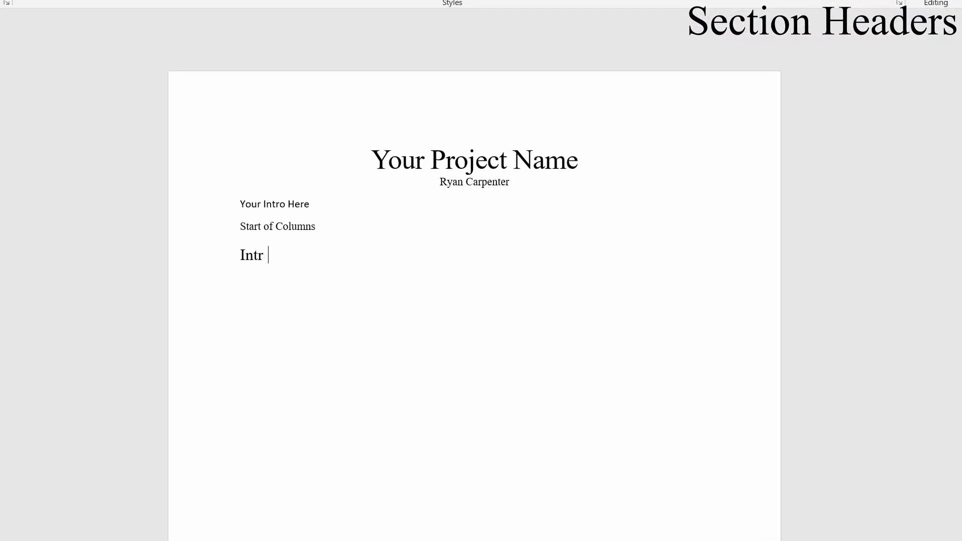
key(BackSpace)
key(BackSpace)
key(BackSpace)
key(BackSpace)
key(BackSpace)
text(I.)
key(BackSpace)
key(BackSpace)
key(BackSpace)
text(I.)
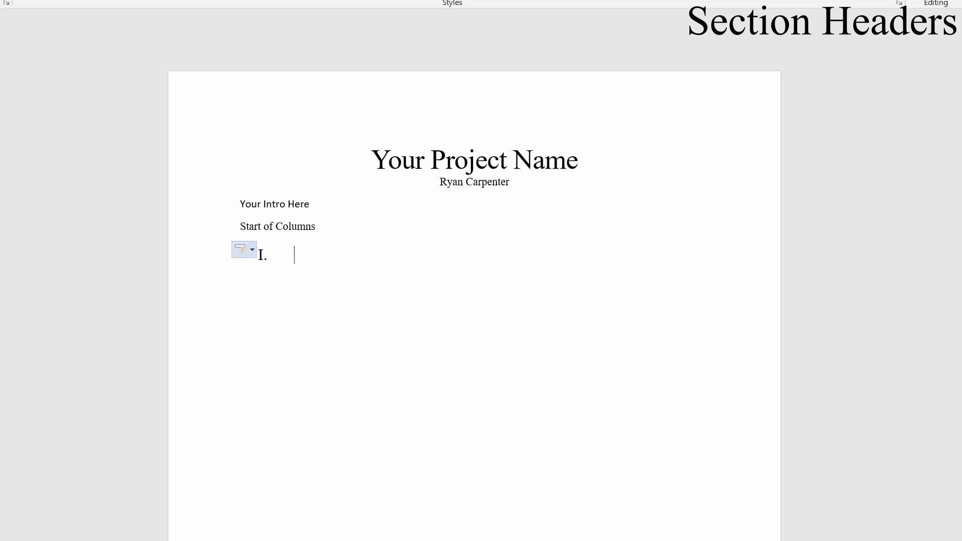
click(243, 249)
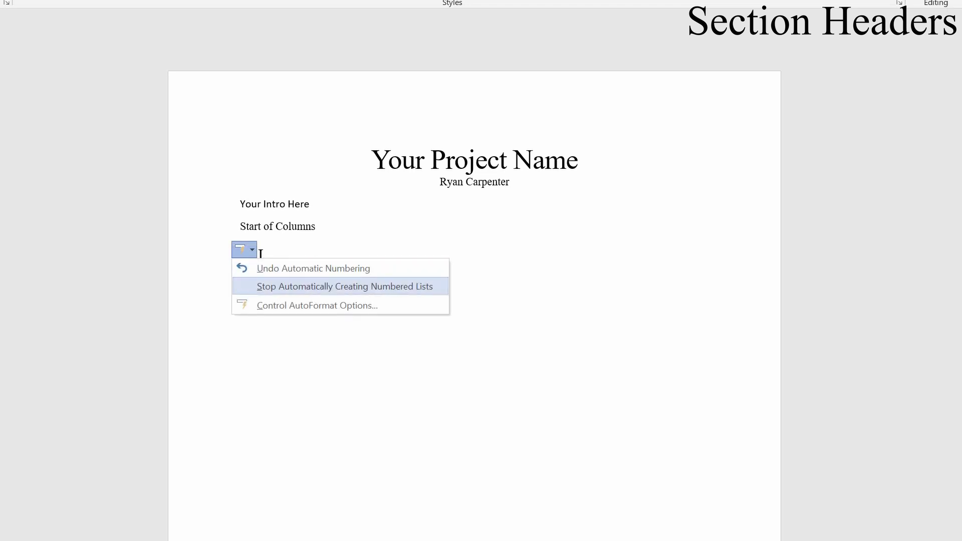
click(345, 287)
text(Introduction)
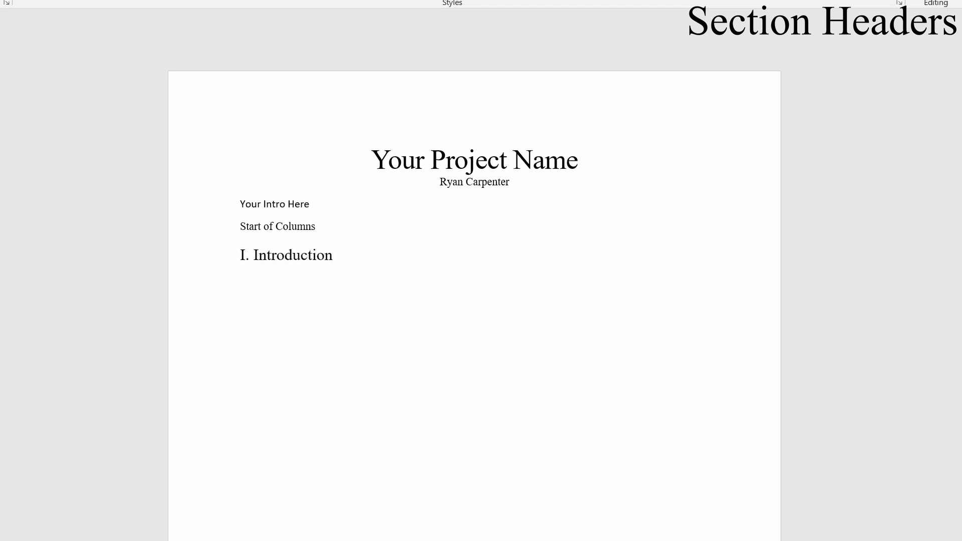
Step: Center the "I. Introduction" heading in its column and place the cursor at its end
click(259, 255)
key(ctrl+e)
click(386, 255)
click(395, 255)
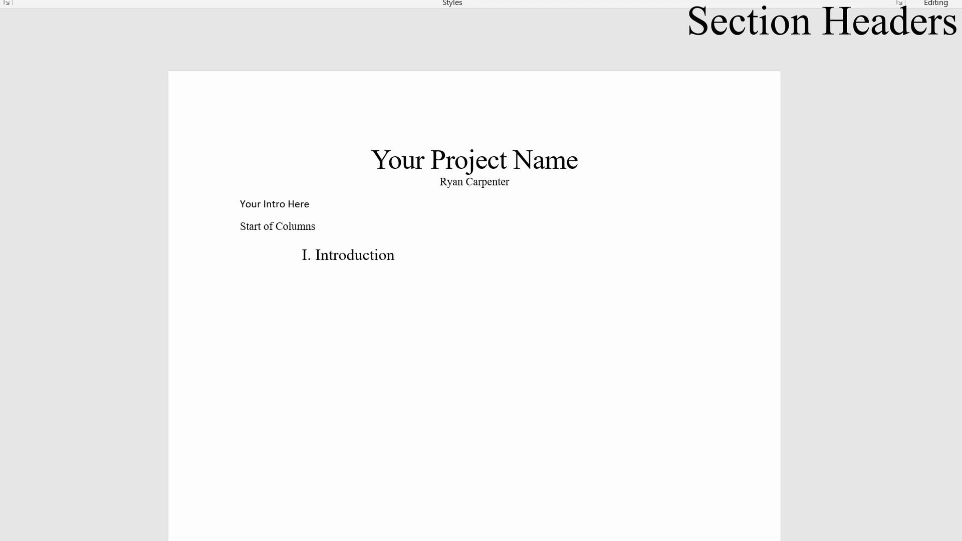
Step: Add the section heading "II. Conclusions" below the Introduction heading and correct its spelling
key(Return)
text(II>)
key(BackSpace)
key(BackSpace)
key(BackSpace)
text(II. COn)
key(BackSpace)
key(BackSpace)
text(onculsion )
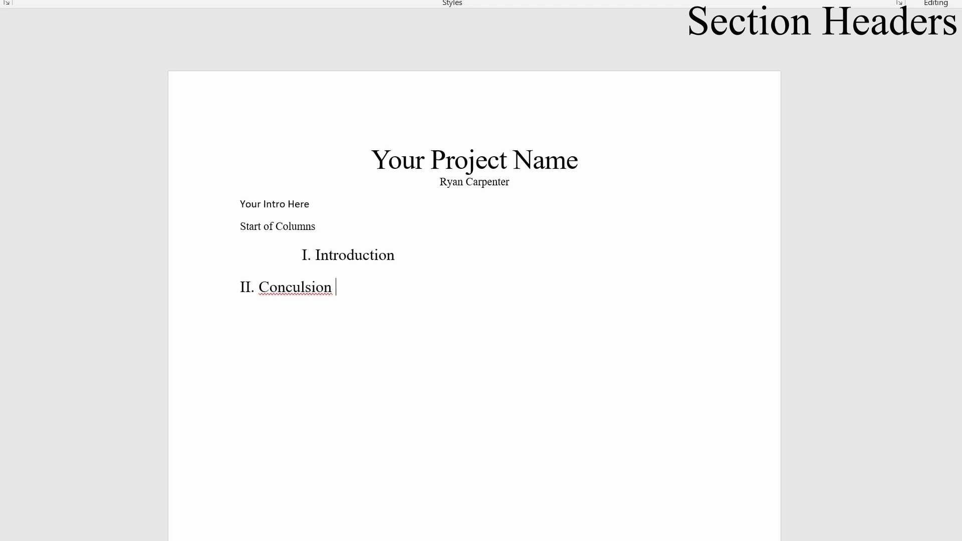
text(s)
text( f)
key(BackSpace)
key(BackSpace)
key(BackSpace)
right_click(299, 288)
click(325, 297)
Step: Center the "II. Conclusions" heading in its column and start a new line below it
click(258, 285)
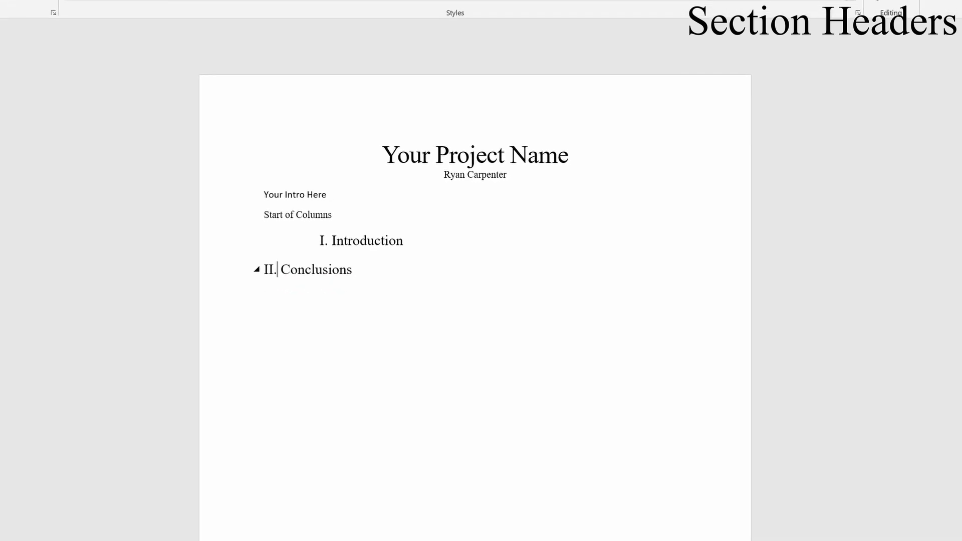
key(ctrl+e)
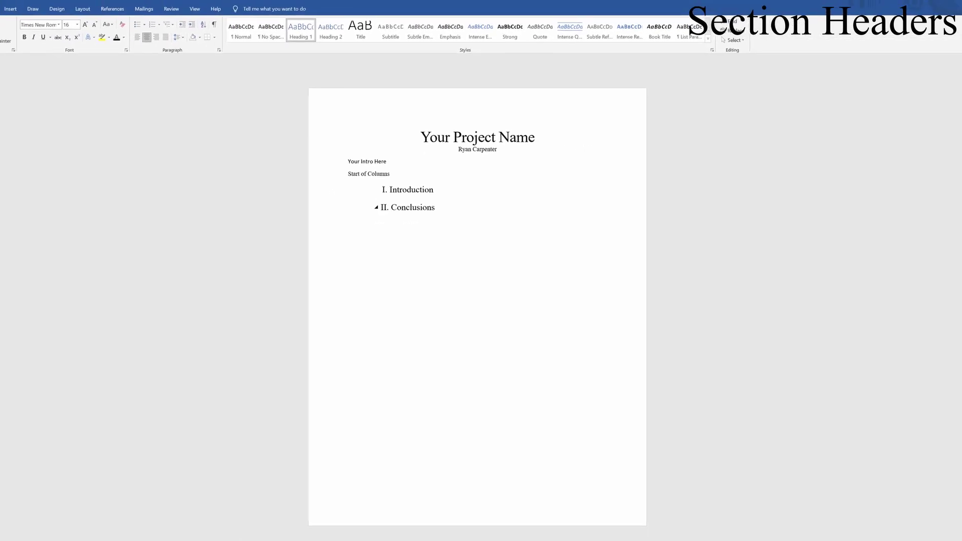
click(428, 223)
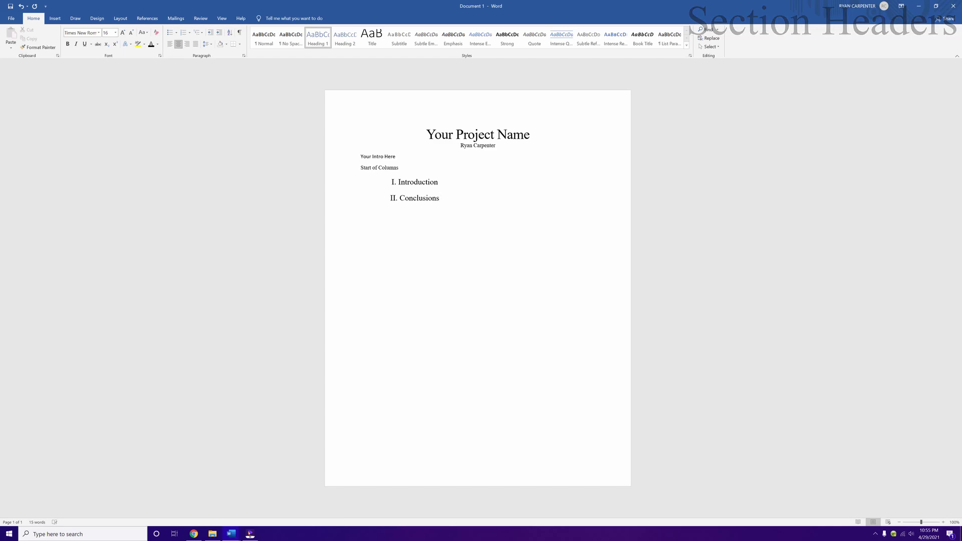
key(Return)
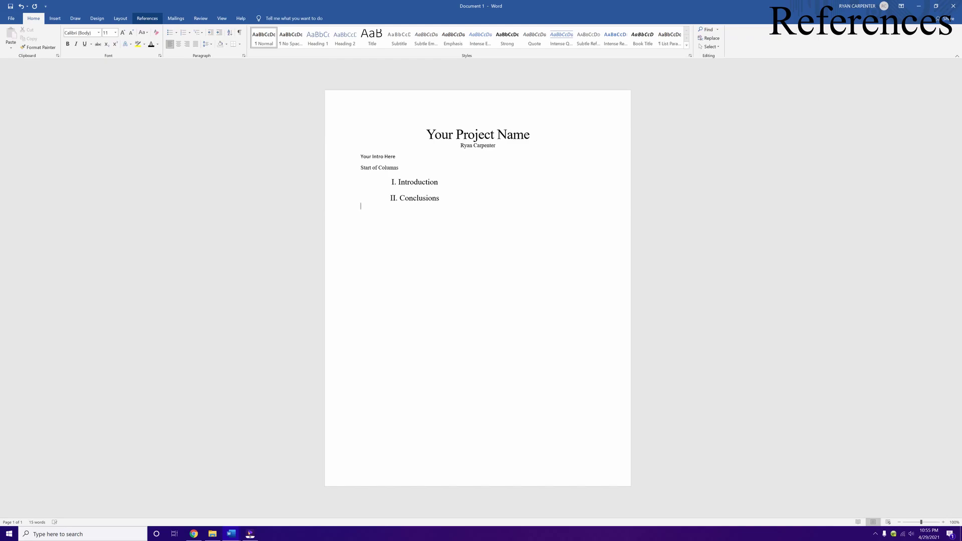
Step: Insert the built-in References bibliography below the Conclusions heading
click(147, 18)
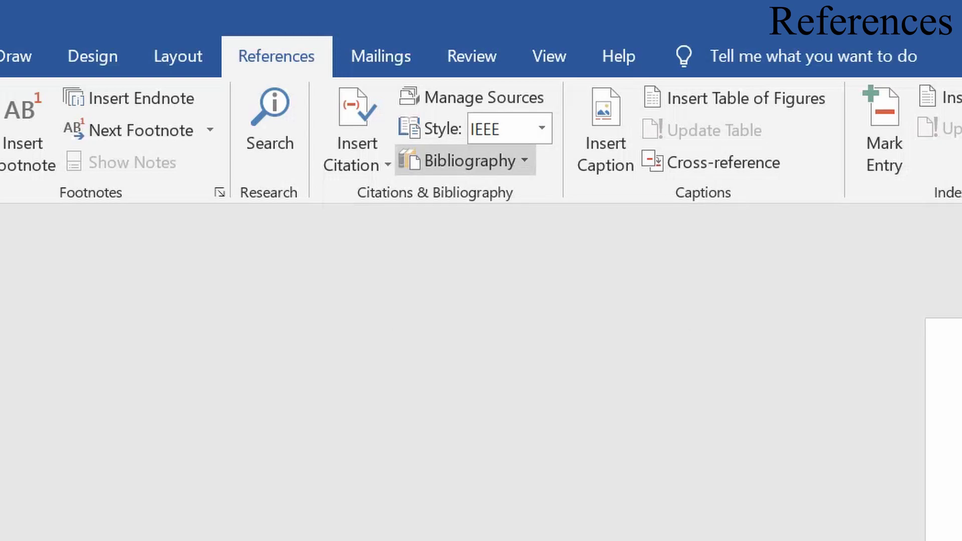
click(466, 160)
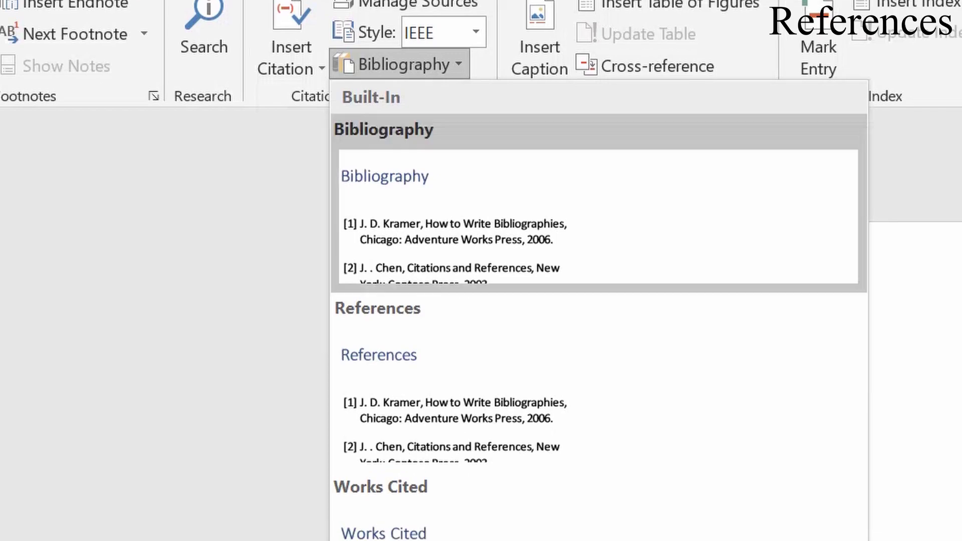
click(451, 381)
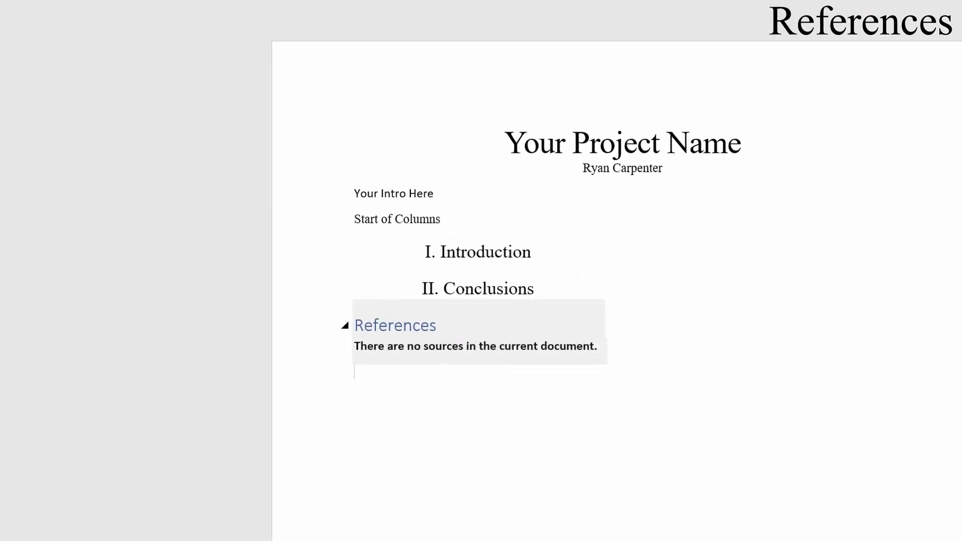
Step: Change the whole References block to Times New Roman and make its heading black
click(270, 281)
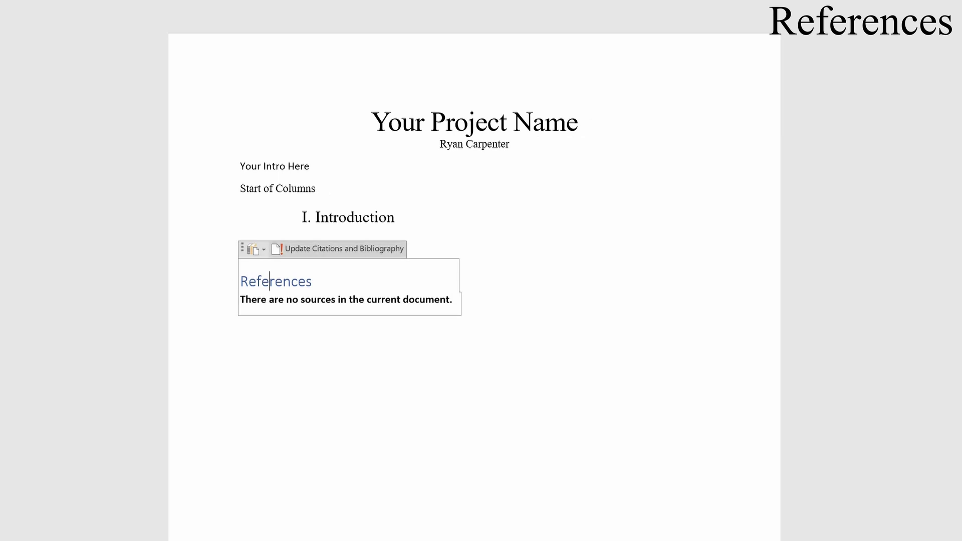
click(312, 282)
drag(312, 282, 240, 281)
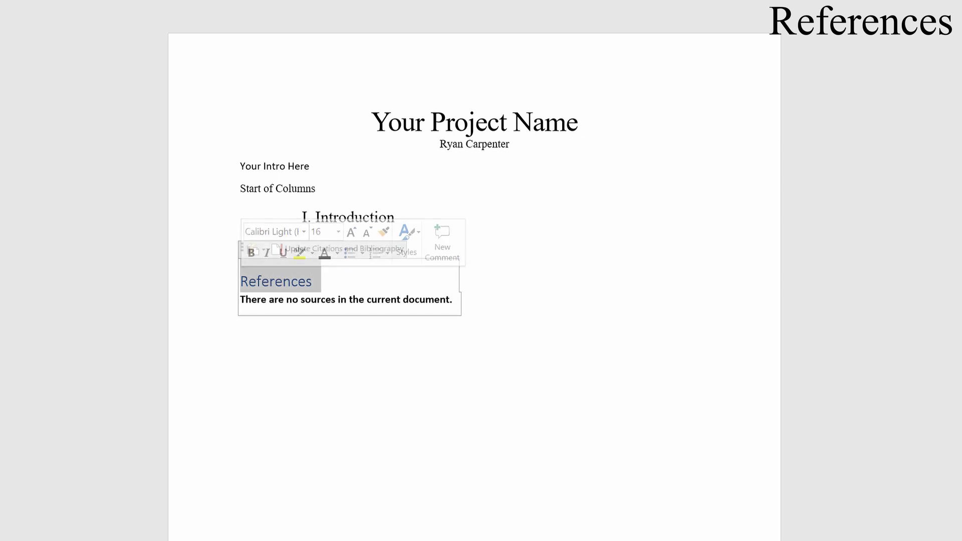
drag(452, 299, 240, 281)
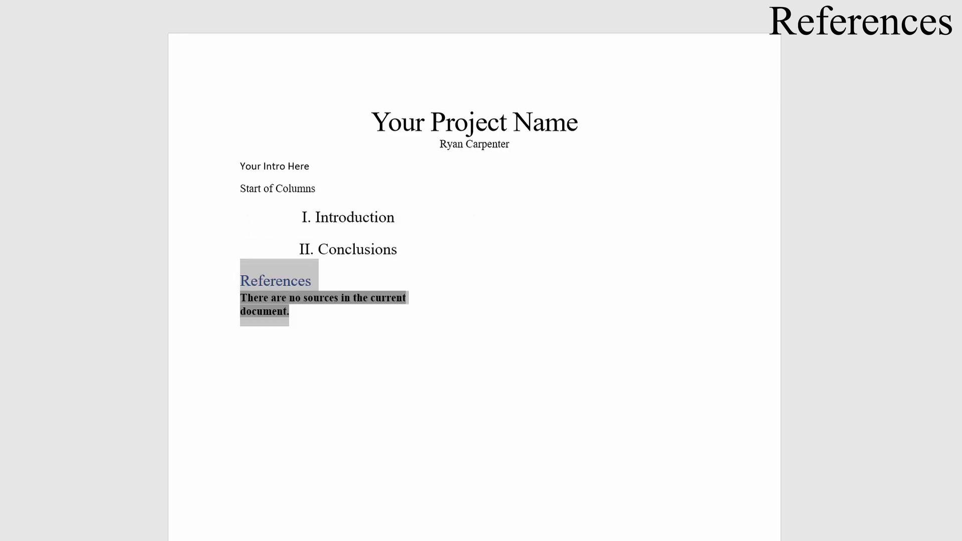
click(290, 311)
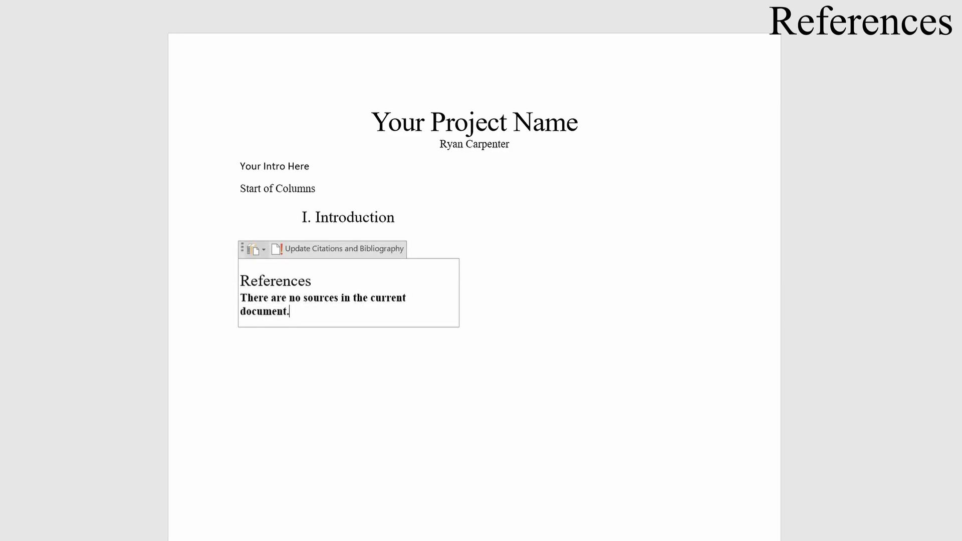
click(255, 249)
click(255, 249)
click(242, 248)
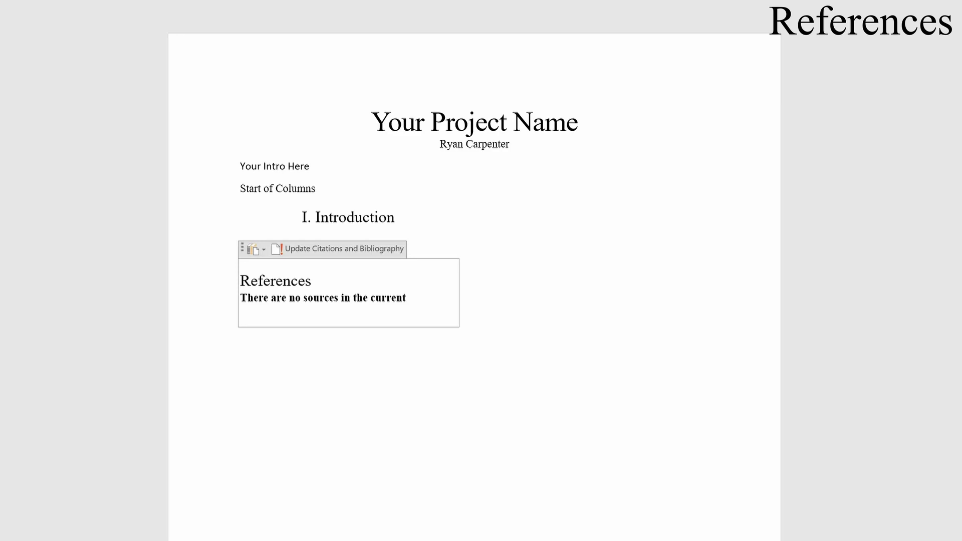
Step: Delete both existing sources from the master list in the Source Manager
click(323, 298)
click(301, 315)
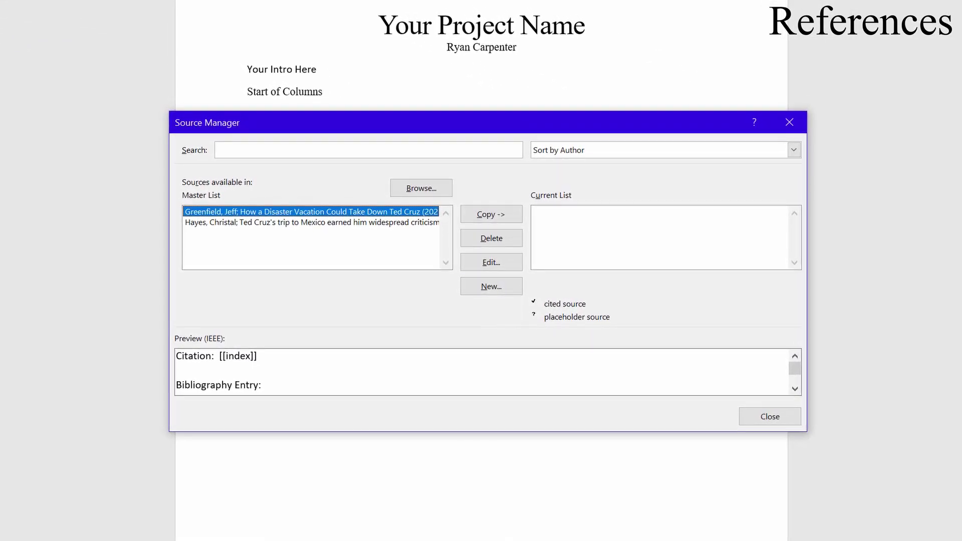
mouse_move(321, 117)
mouse_down()
mouse_move(308, 134)
mouse_move(307, 109)
mouse_up()
key(Down)
key(Up)
key(Down)
key(Up)
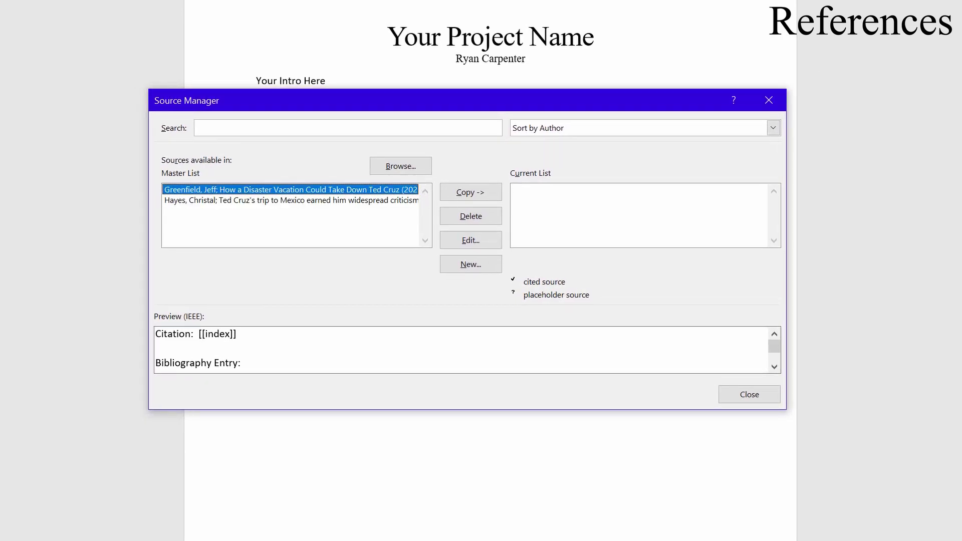
click(471, 216)
click(471, 216)
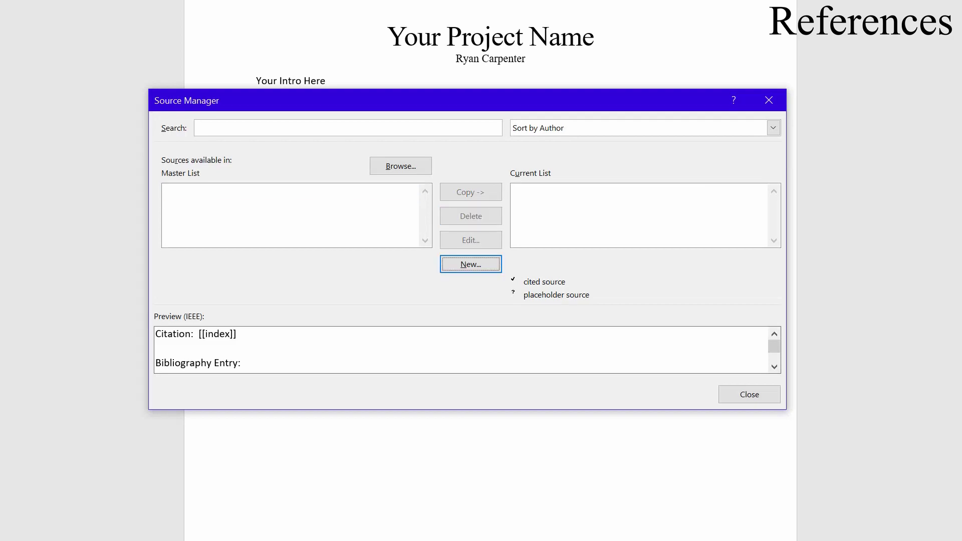
Step: Start a new source in the Source Manager, look through the source types and keep Web site
click(197, 127)
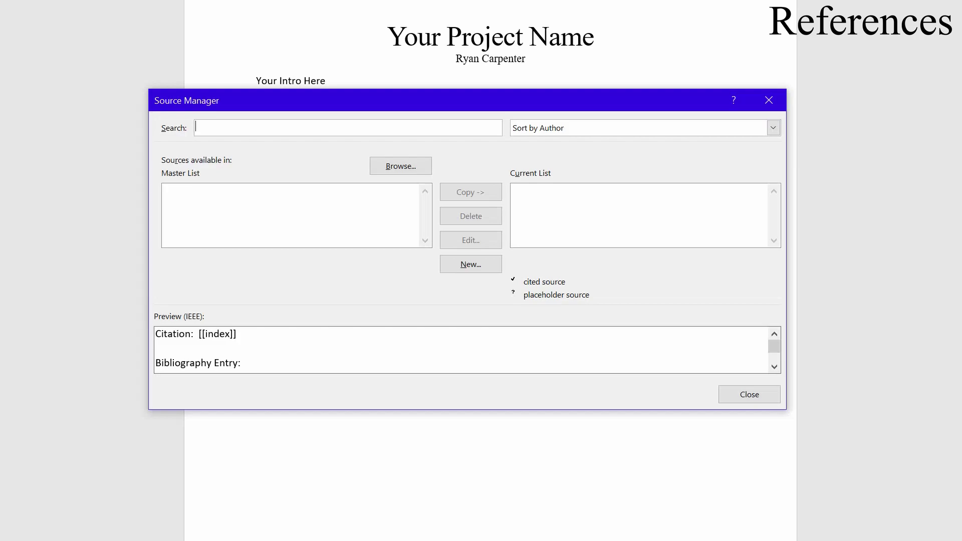
click(471, 264)
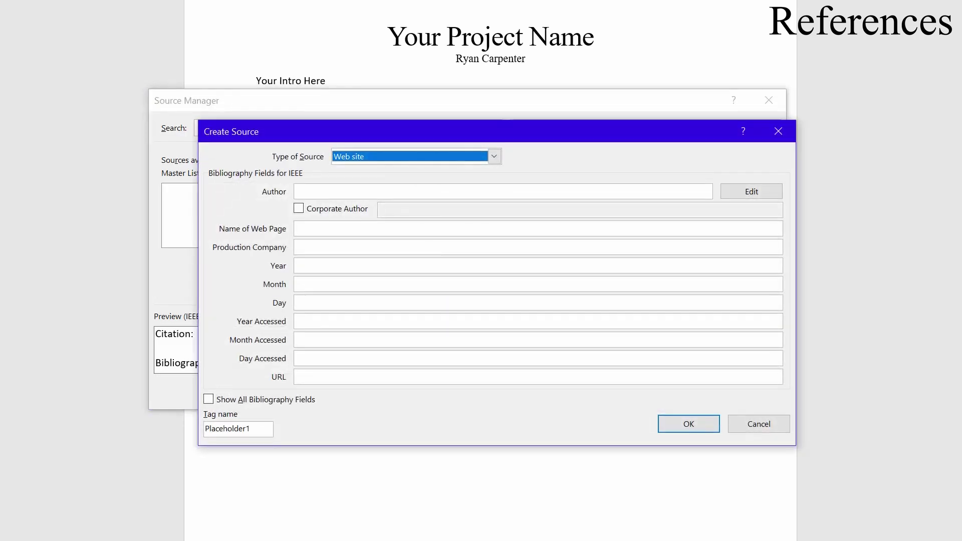
click(494, 157)
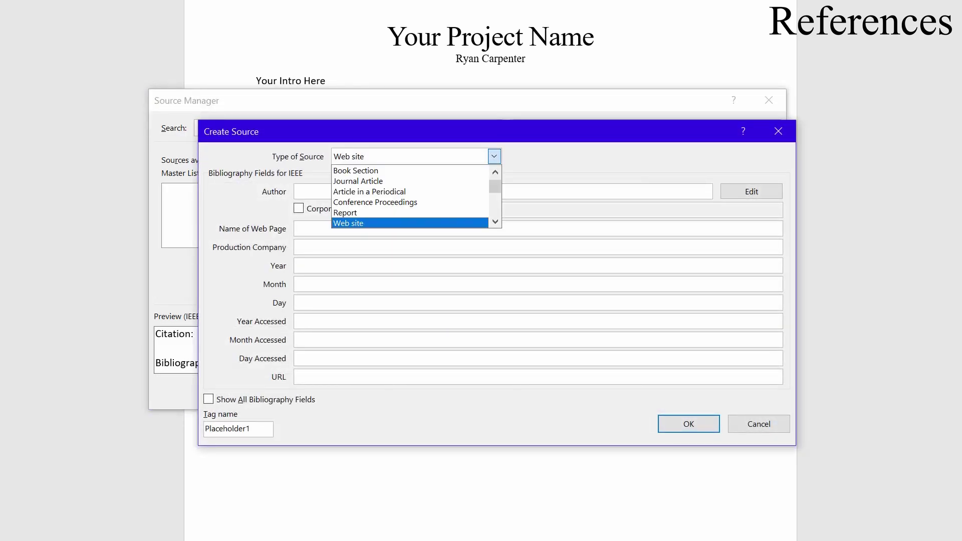
scroll(391, 182, up, 1)
scroll(391, 182, down, 3)
scroll(410, 181, up, 2)
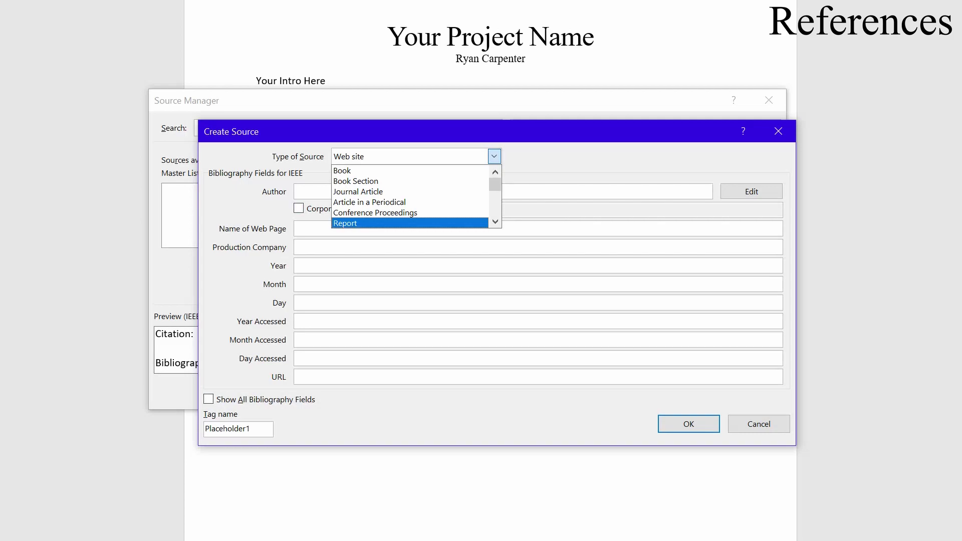
key(Escape)
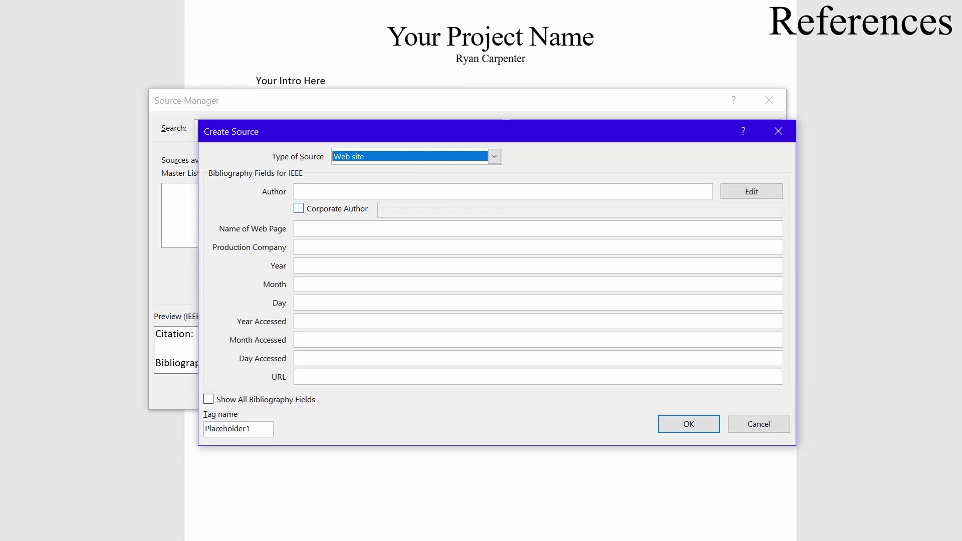
Step: Enter the author's full name and the web page name "testwebsite" for the new source
click(320, 191)
text(Ryan Carpneter)
key(BackSpace)
key(BackSpace)
key(BackSpace)
key(BackSpace)
key(BackSpace)
text(enter)
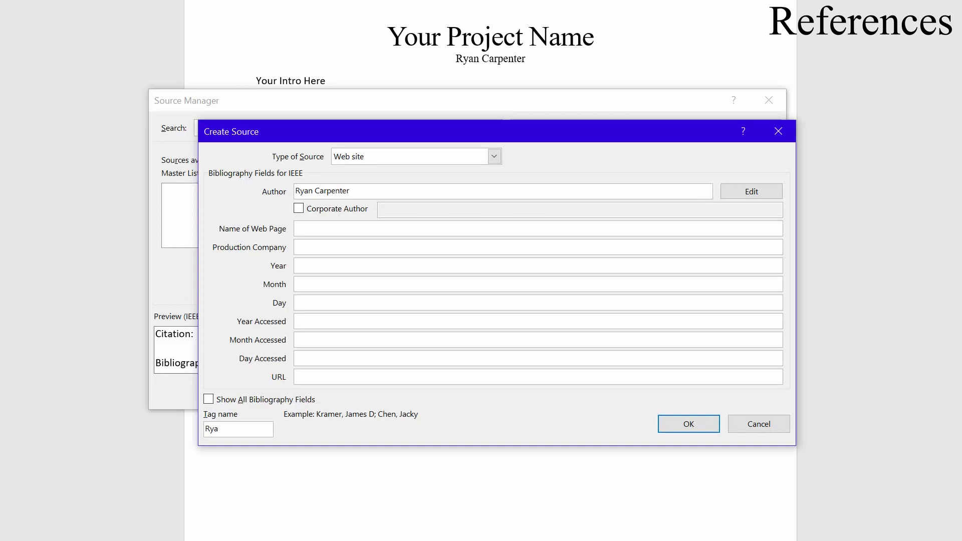
click(321, 228)
text(te)
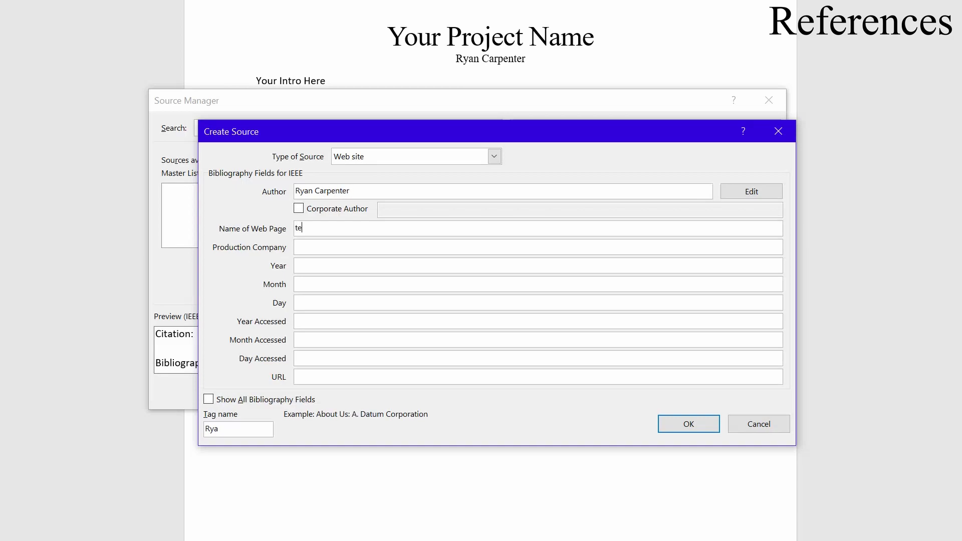
text(stwebsite)
click(320, 266)
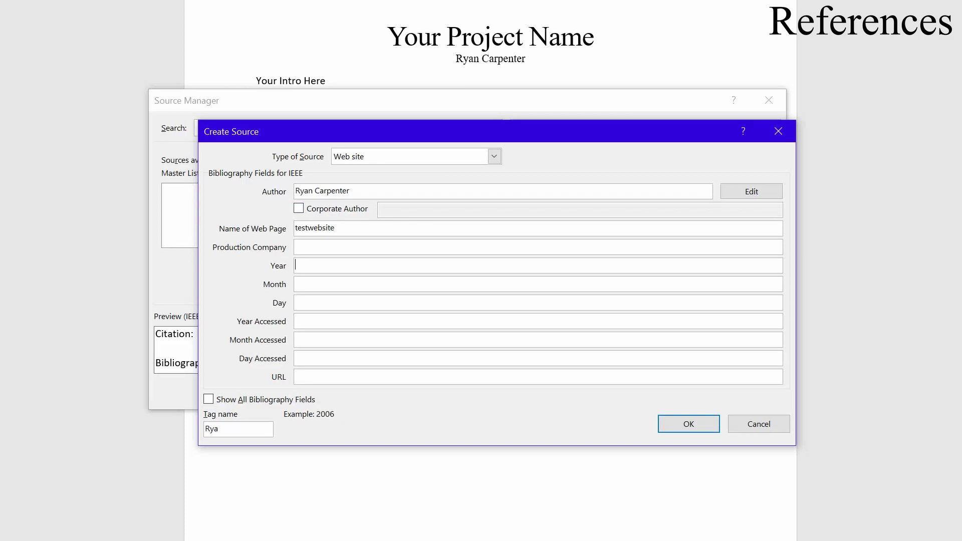
text(2021)
click(320, 284)
text(April)
click(321, 302)
text(29)
key(Tab)
key(Tab)
key(Tab)
key(Tab)
text(w)
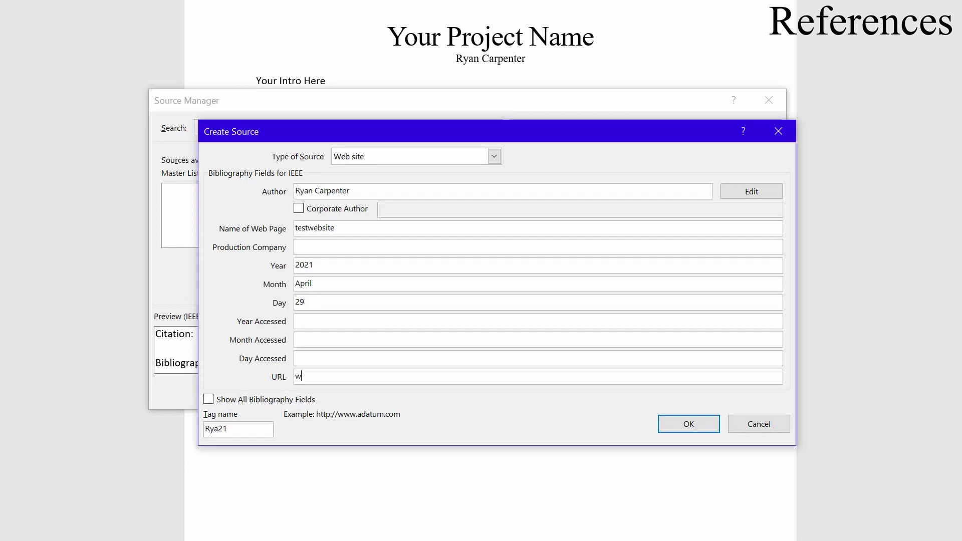
text(ww.testwebsite.com)
Step: Show all bibliography fields for the web site source, review the source types and save the source
key(alt+a)
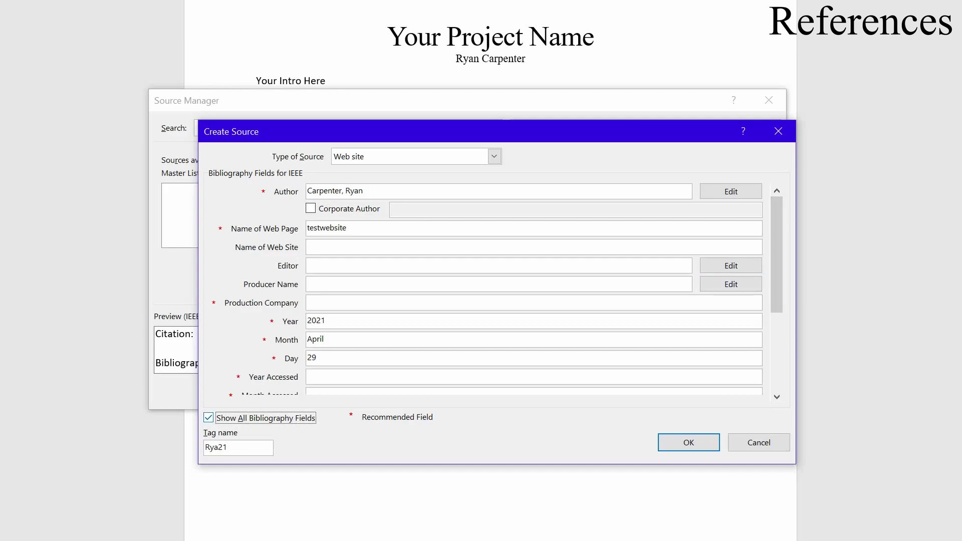
mouse_move(777, 255)
mouse_down()
mouse_move(776, 332)
mouse_move(776, 253)
mouse_up()
click(494, 157)
scroll(410, 171, up, 1)
scroll(409, 223, down, 2)
click(410, 191)
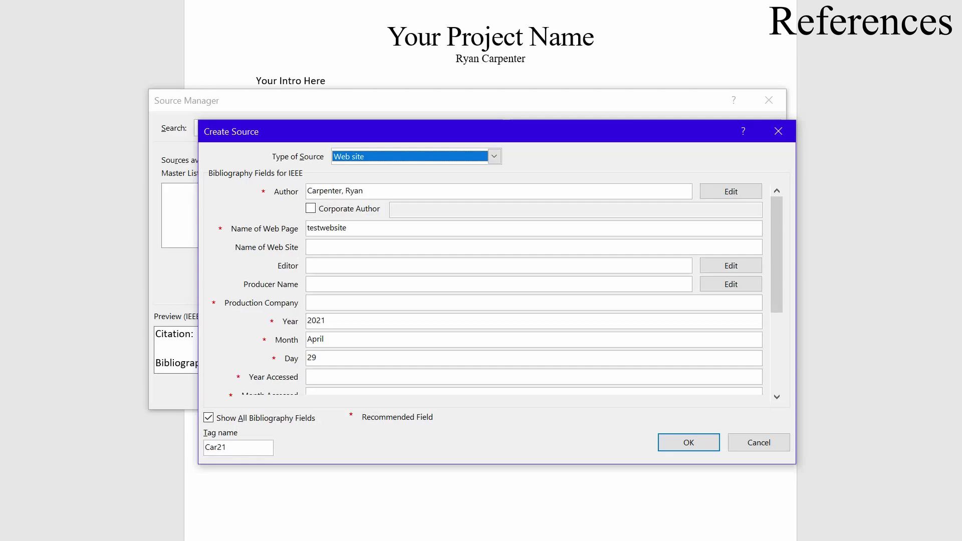
key(Return)
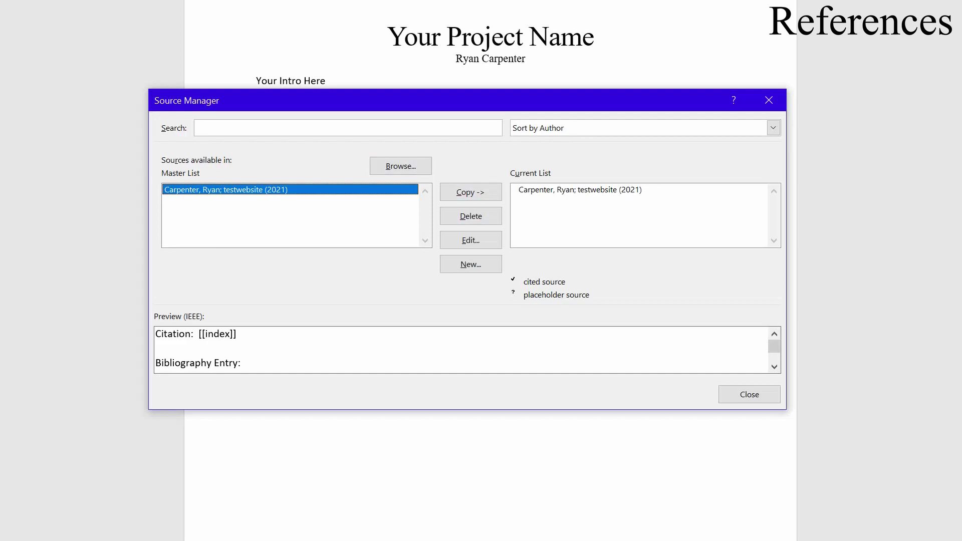
Step: Review the testwebsite source's details from the current list without changing them, and close the Source Manager
click(546, 210)
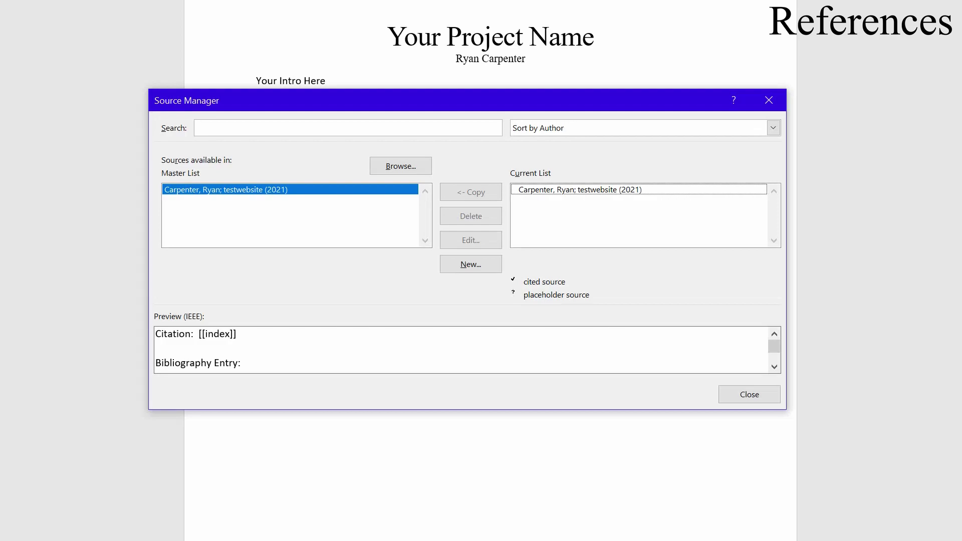
click(636, 189)
click(470, 240)
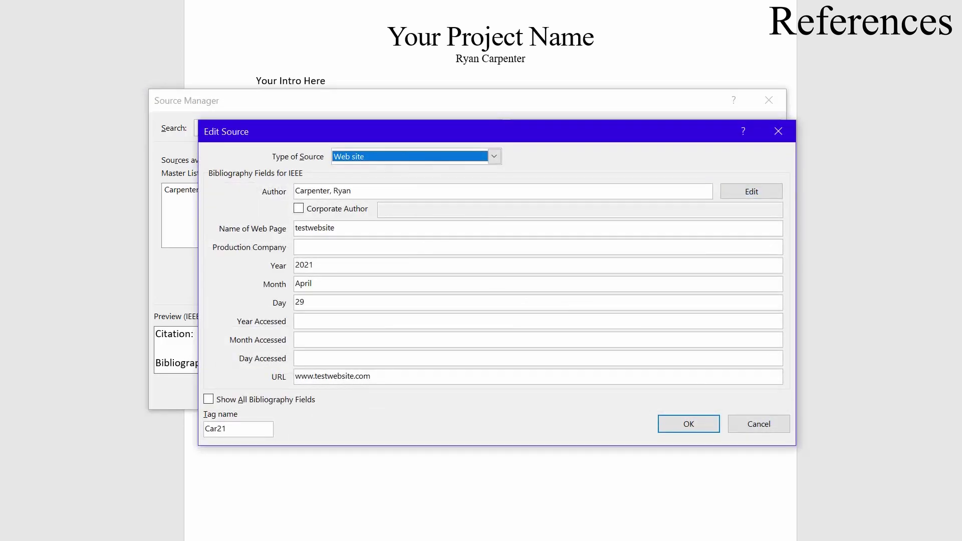
click(778, 131)
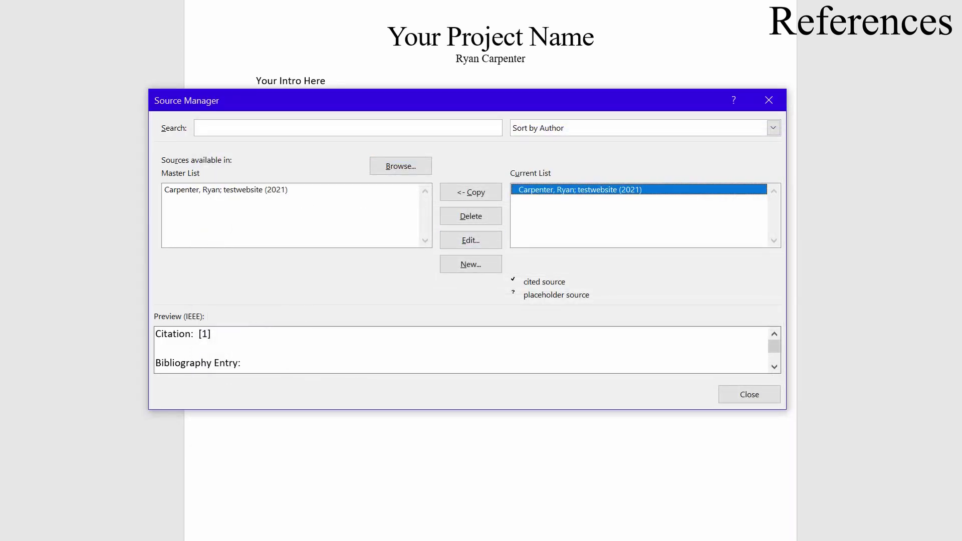
click(749, 394)
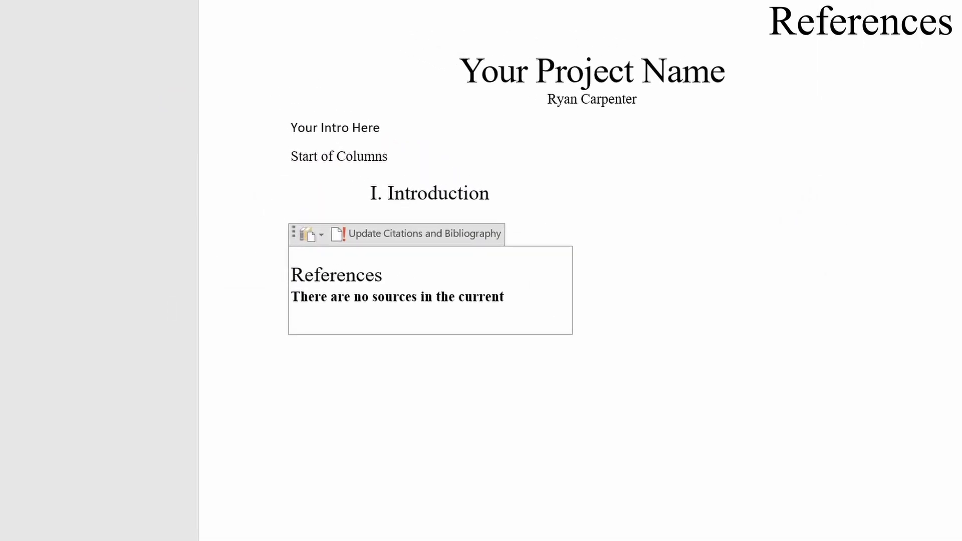
Step: Update the citations and bibliography in the References block to include the testwebsite source
drag(507, 297, 292, 277)
click(292, 343)
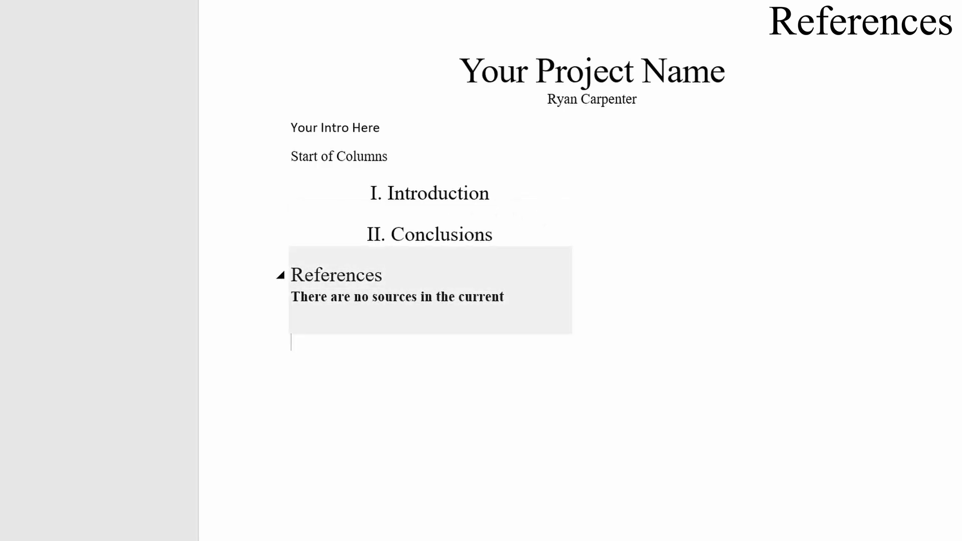
click(375, 275)
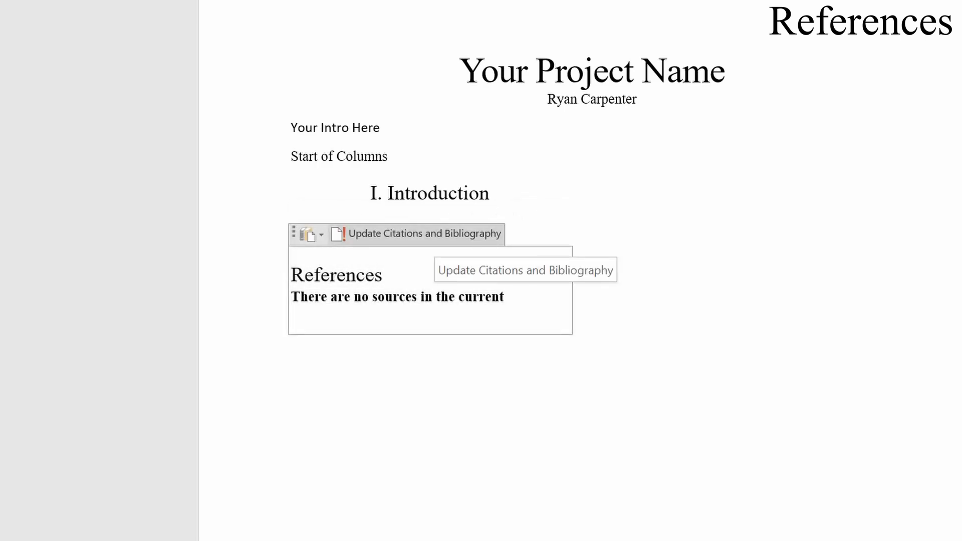
click(431, 238)
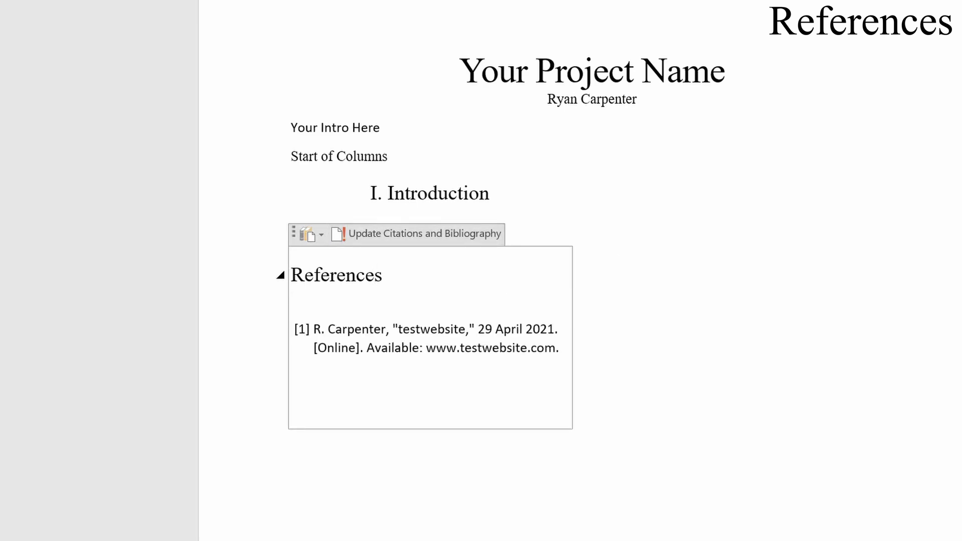
Step: Examine the generated IEEE reference entry and its layout below the section headings
mouse_move(571, 341)
mouse_down()
mouse_move(543, 342)
mouse_move(571, 341)
mouse_up()
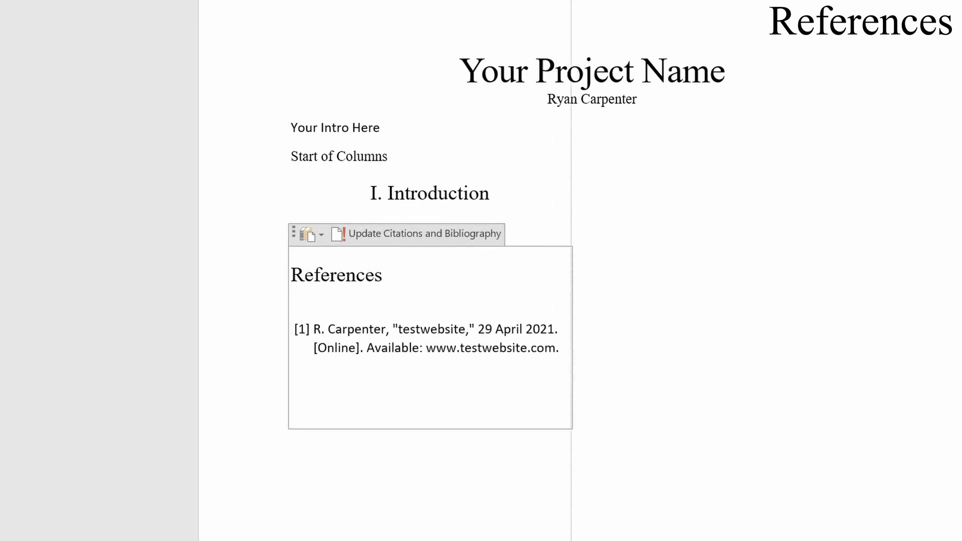
click(568, 328)
click(437, 347)
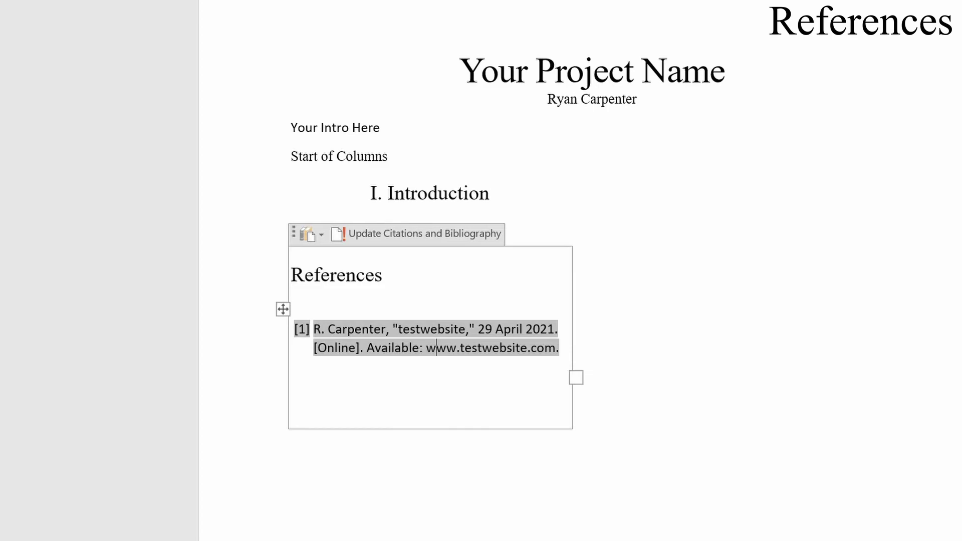
drag(327, 329, 382, 348)
click(381, 380)
click(388, 157)
key(Down)
key(Down)
key(Right)
key(Right)
key(Right)
key(Right)
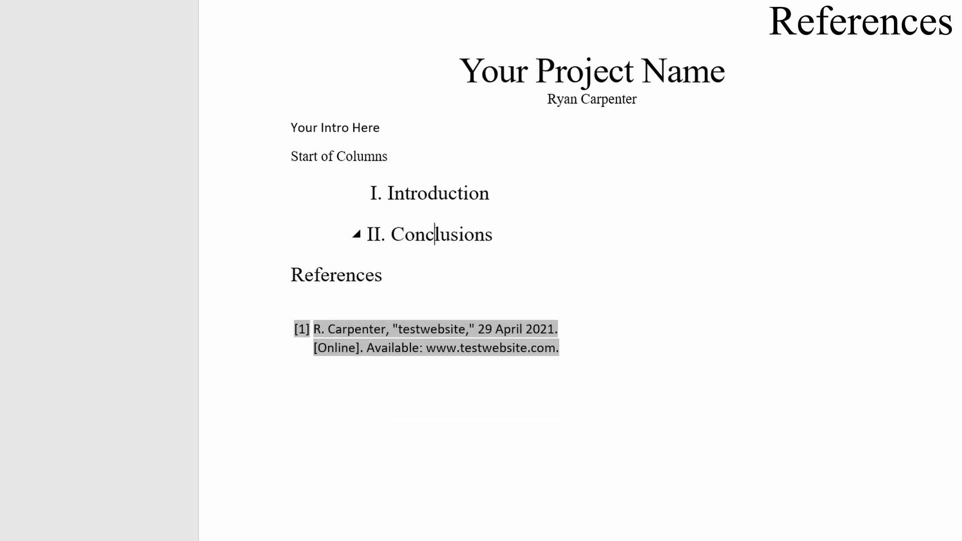
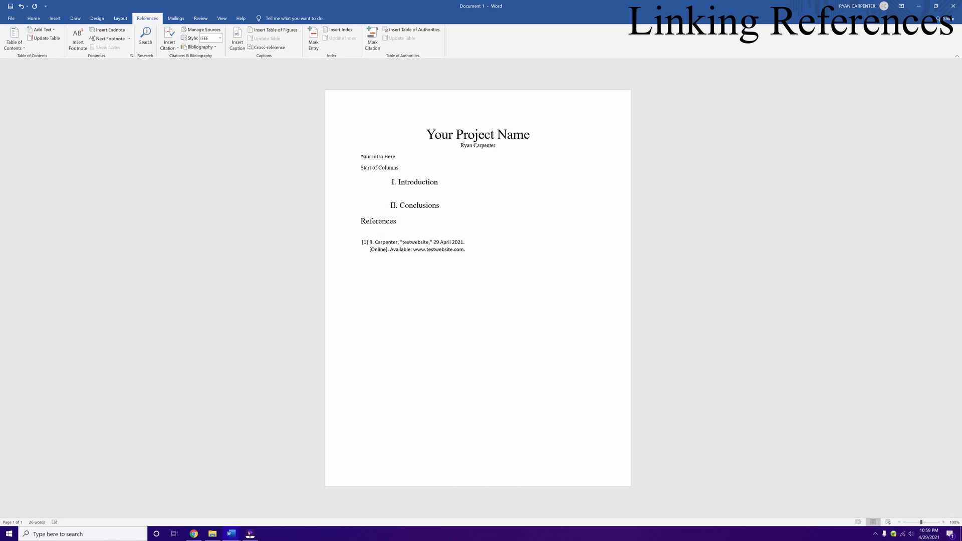
Step: Add the quoted placeholder text “Halsdkfjaslfjas;ldfjas;ldfj,” below the Introduction heading
text(Halsdkfjaslfjas;ldfjas;ldfj )
text(";)
click(361, 190)
text(")
key(Return)
text(")
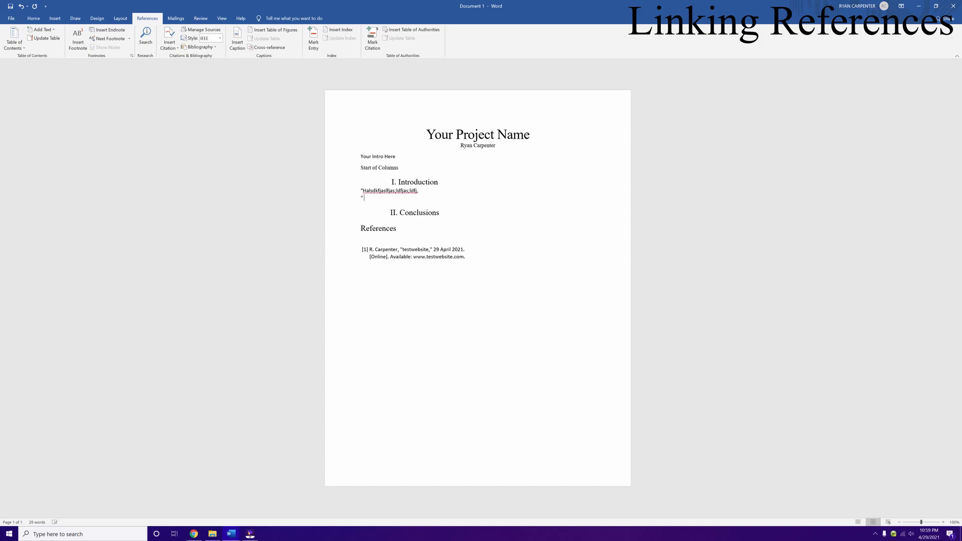
key(BackSpace)
key(BackSpace)
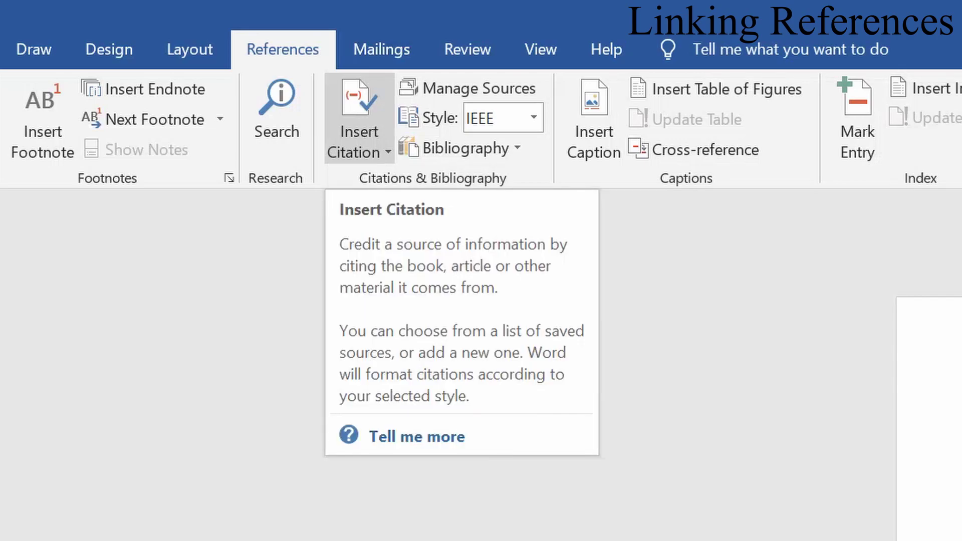
Step: Insert a citation of the testwebsite (2021) source after the quoted text in the Introduction
click(359, 132)
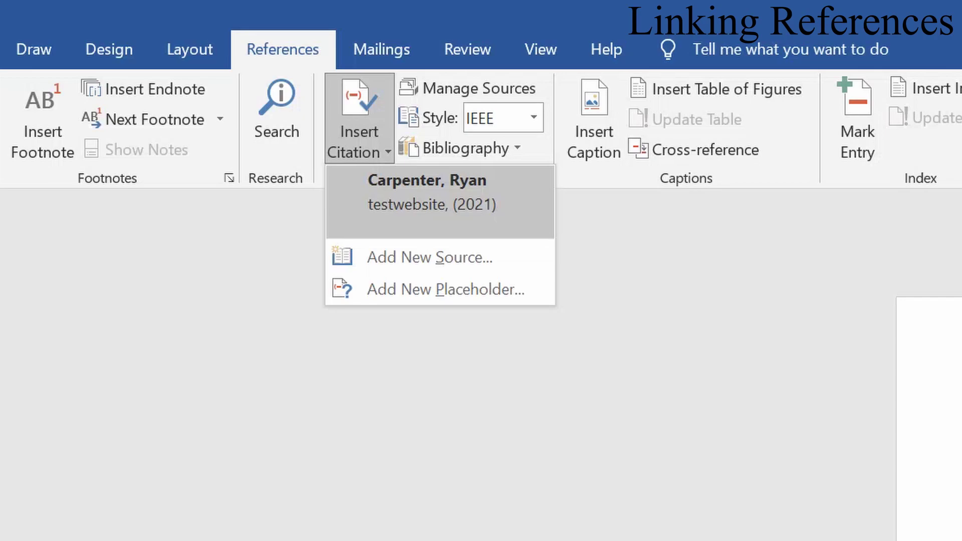
click(427, 192)
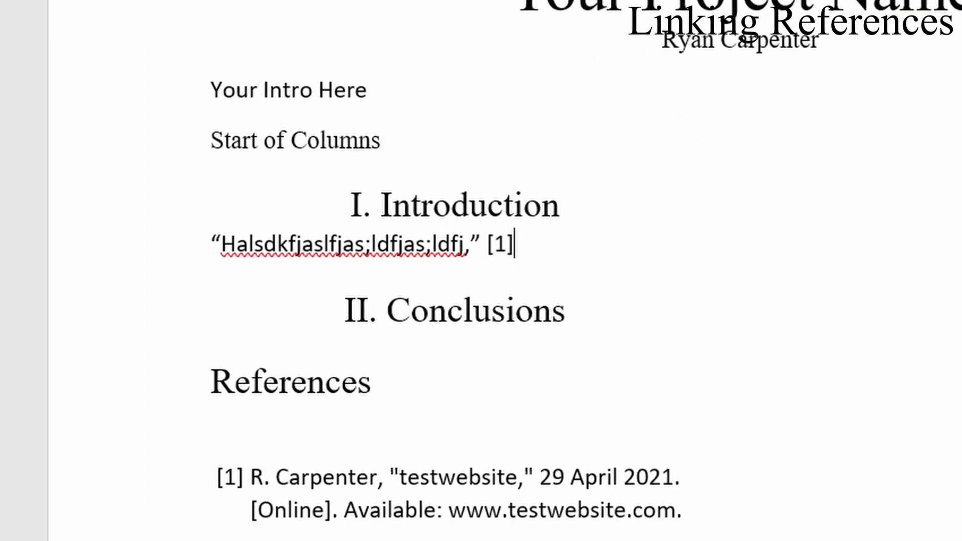
drag(516, 246, 487, 245)
click(531, 245)
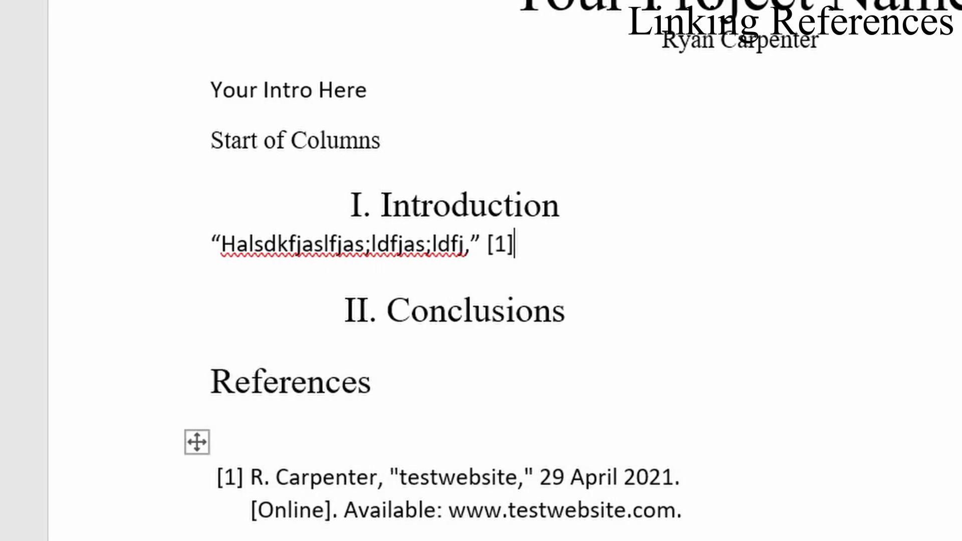
Step: Examine the in-text citation [1], its editing options and the matching testwebsite entry in the reference list
click(682, 510)
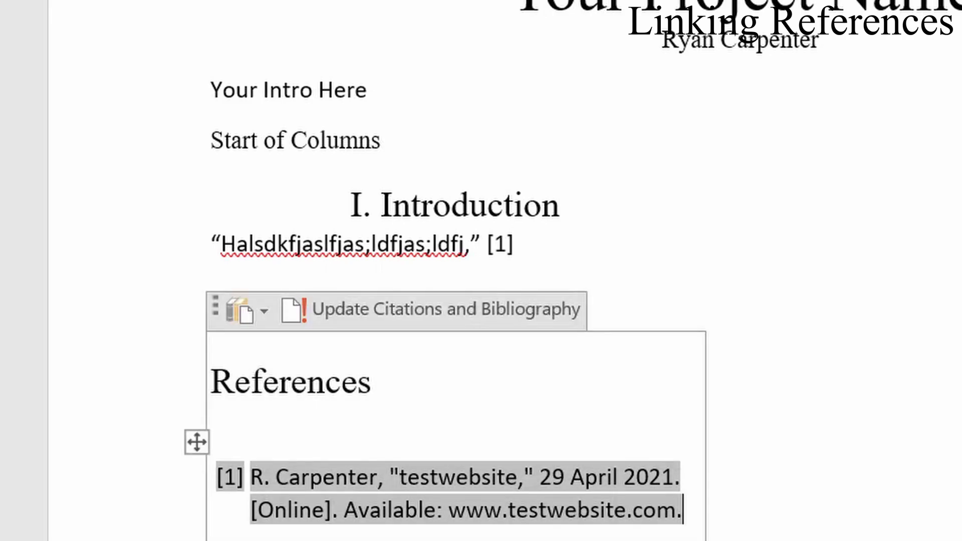
click(514, 244)
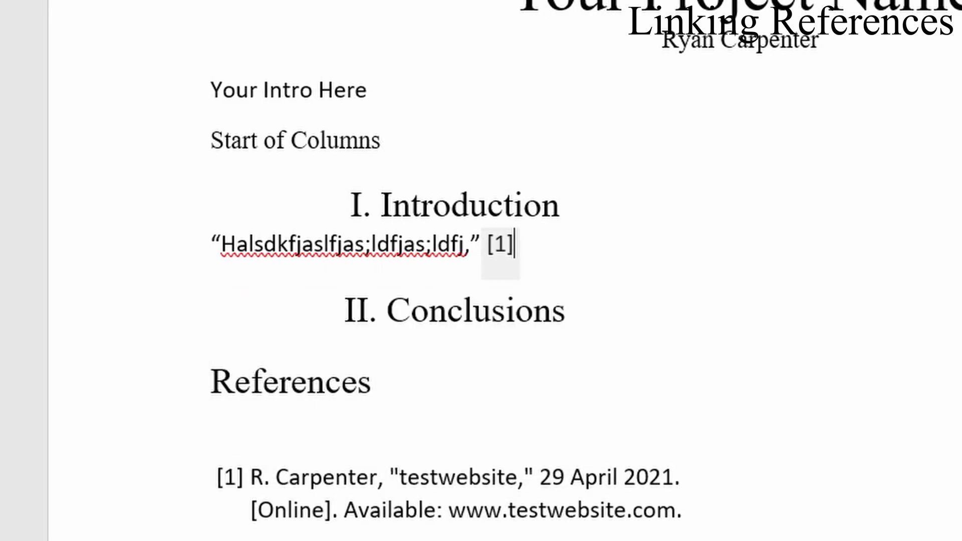
click(506, 245)
click(473, 240)
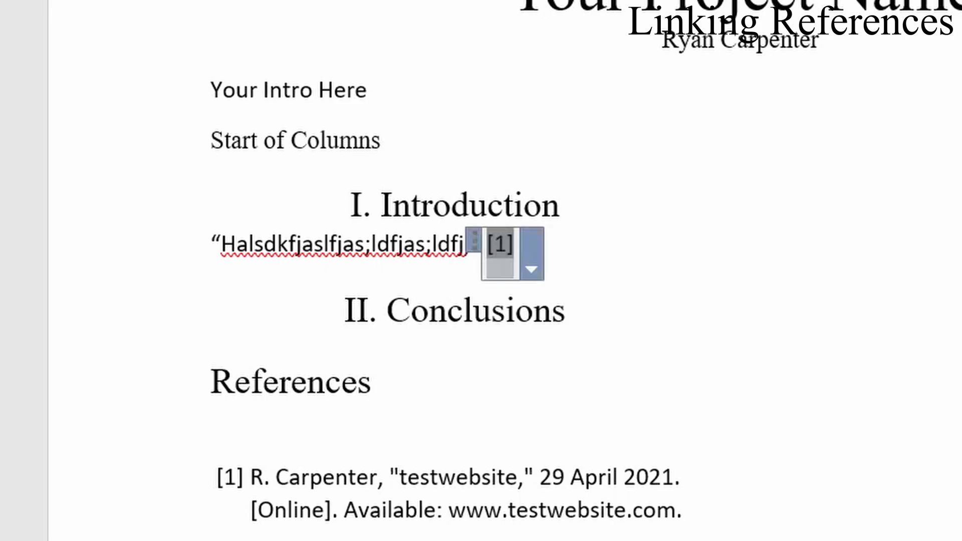
click(531, 269)
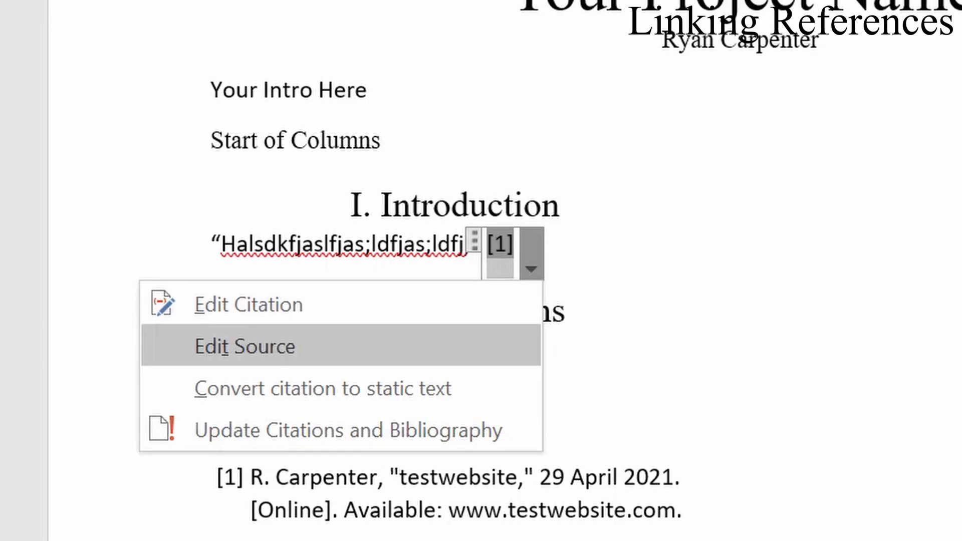
click(245, 346)
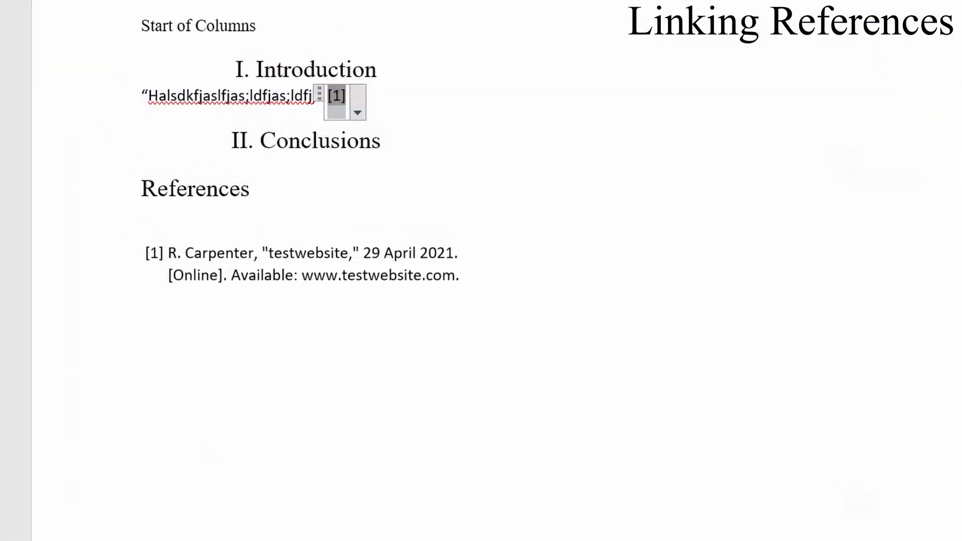
triple_click(479, 228)
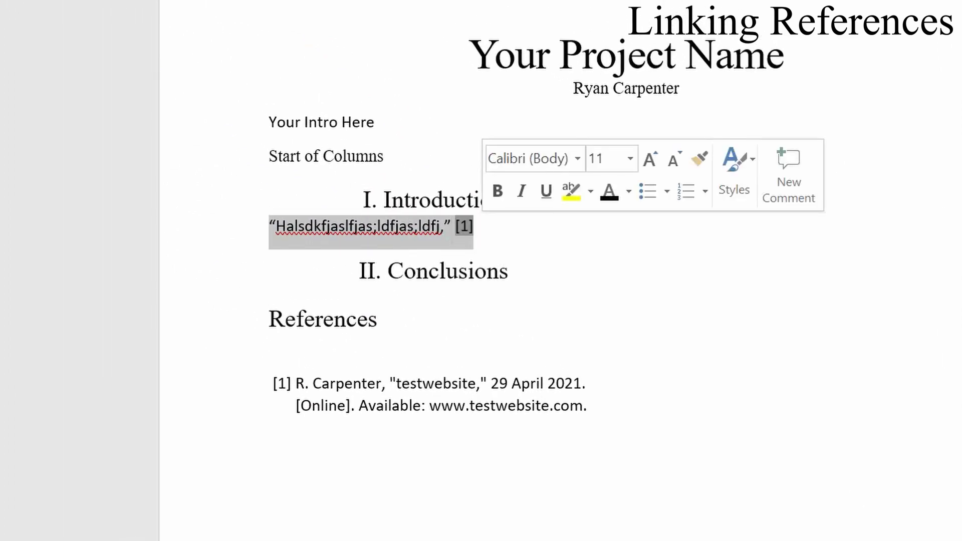
click(481, 229)
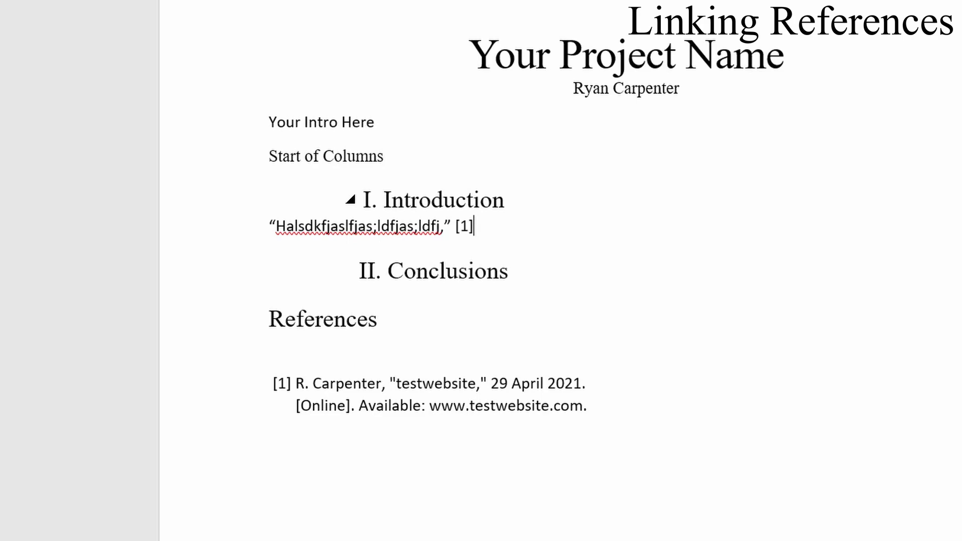
Step: Add three empty lines below the quoted Introduction text and insert the picture Image 1 from this device there
click(510, 271)
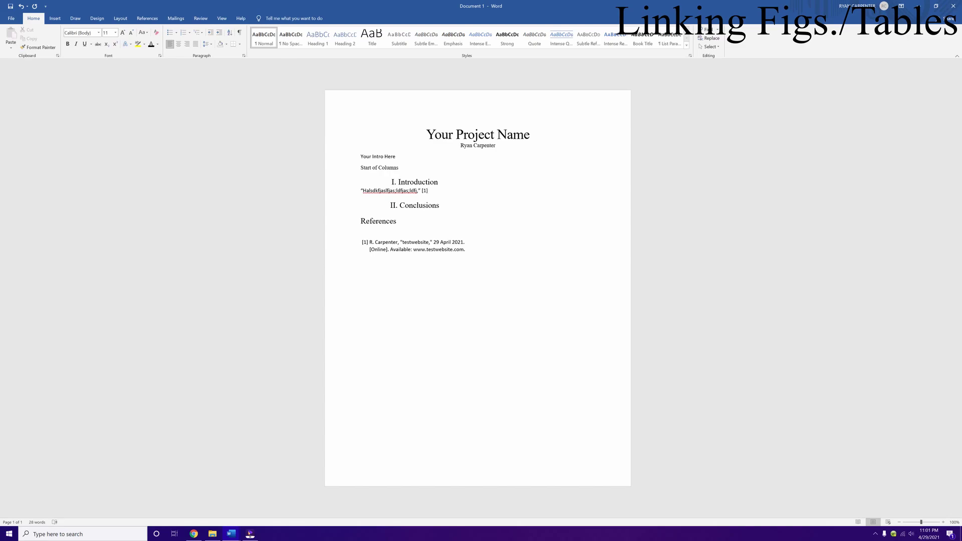
key(Return)
key(Return)
key(Return)
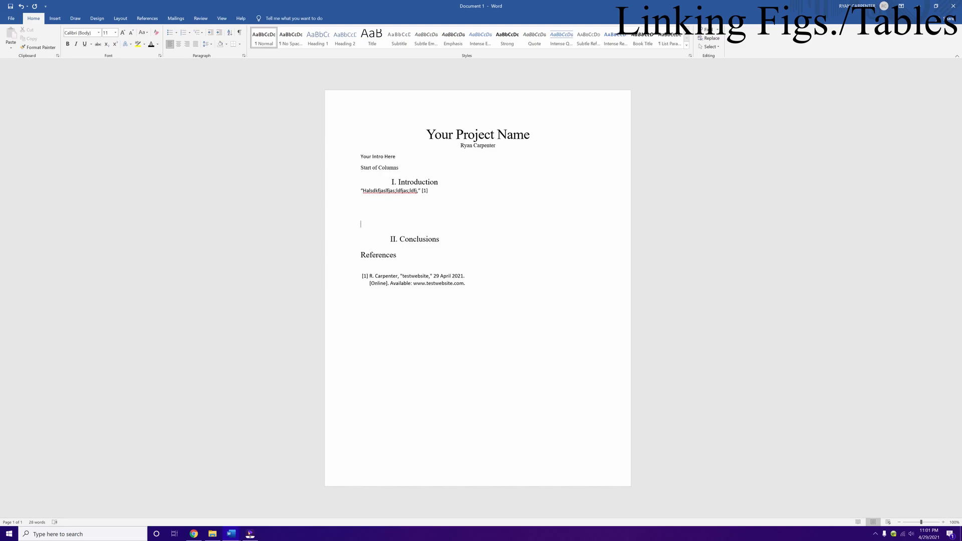
click(55, 18)
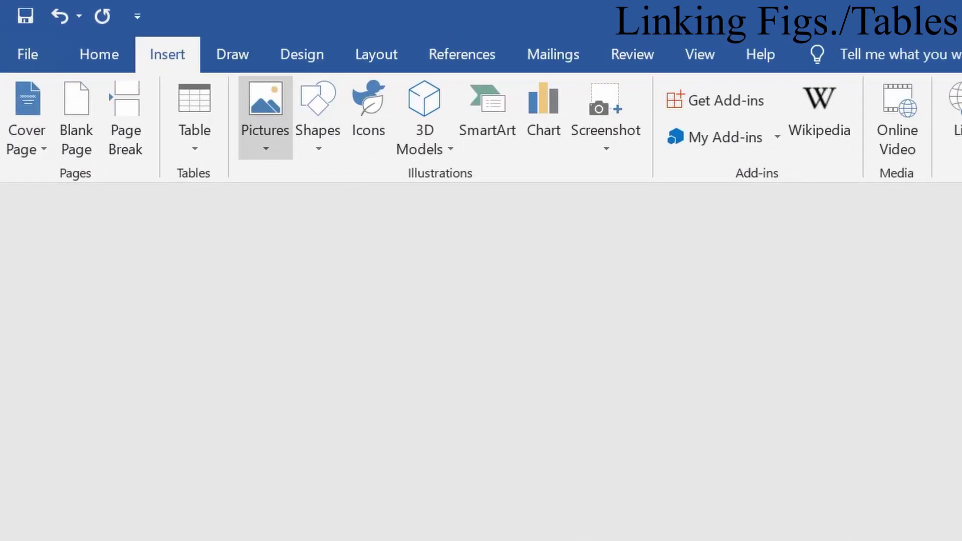
click(265, 117)
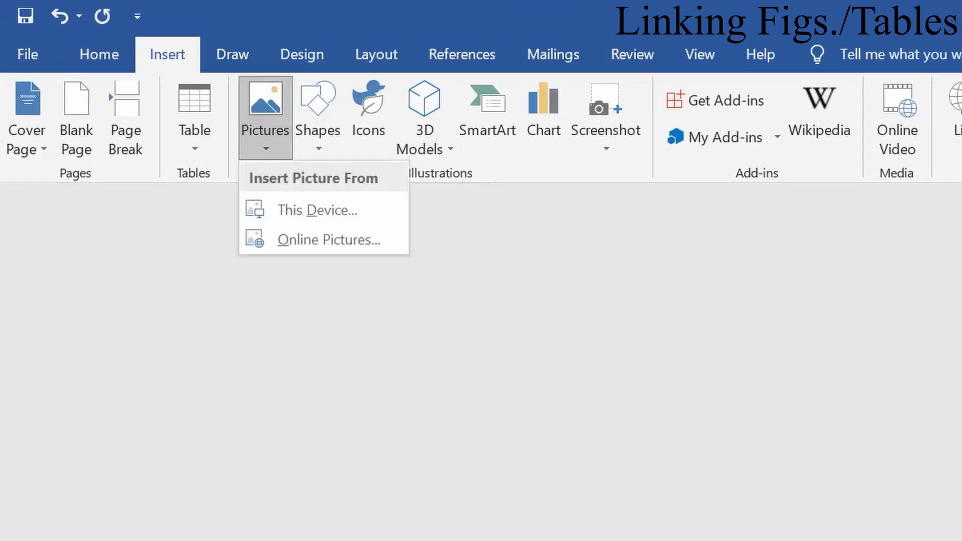
click(318, 210)
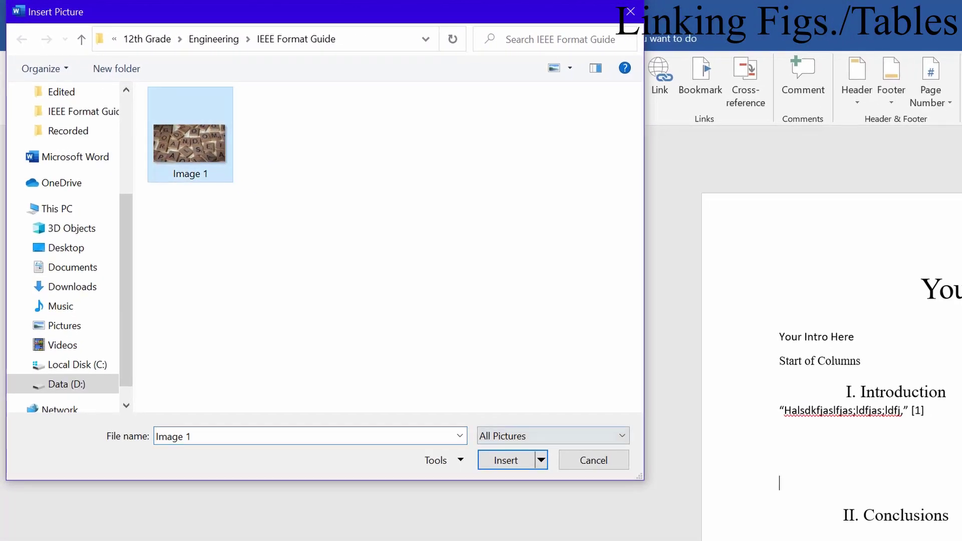
click(506, 460)
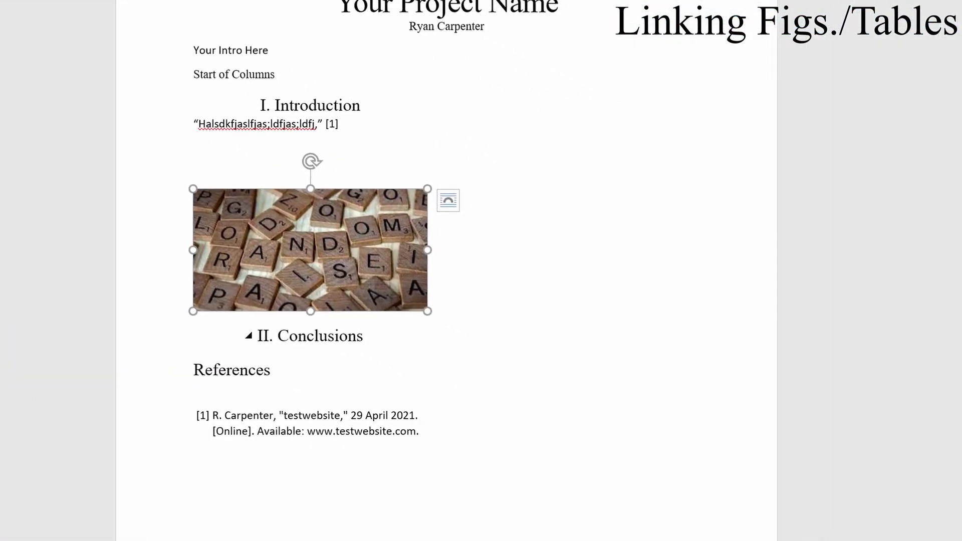
click(433, 304)
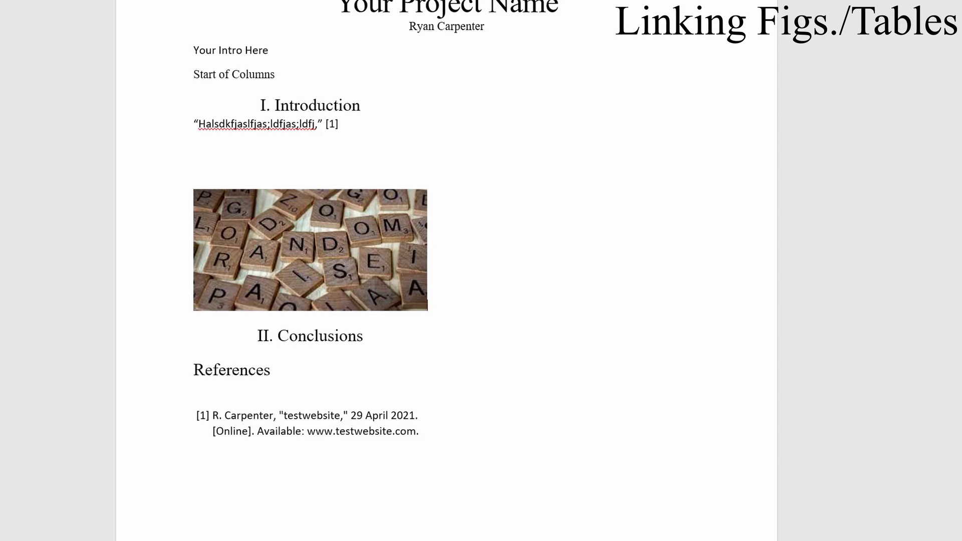
click(321, 255)
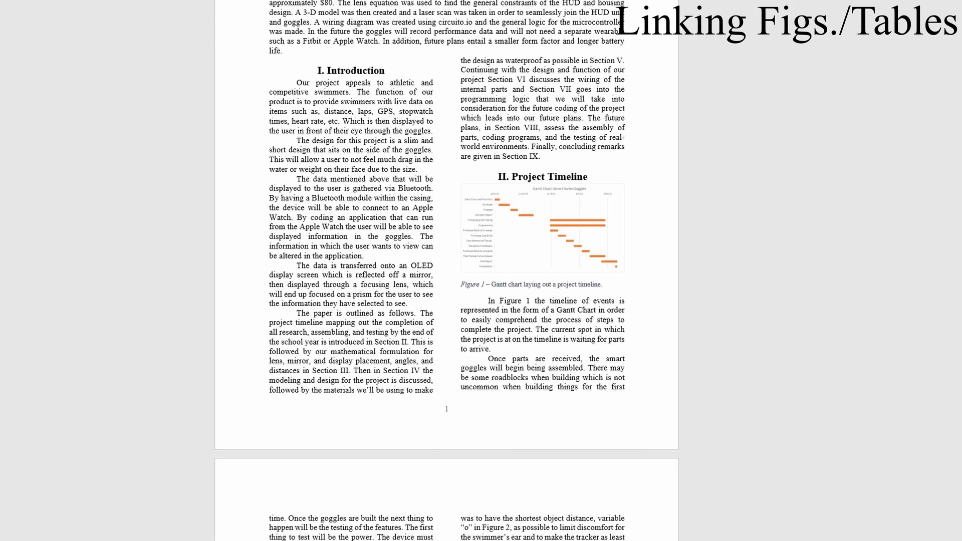
Step: Examine how figures and tables are captioned and mentioned in the text of the finished sample report
scroll(446, 270, down, 15)
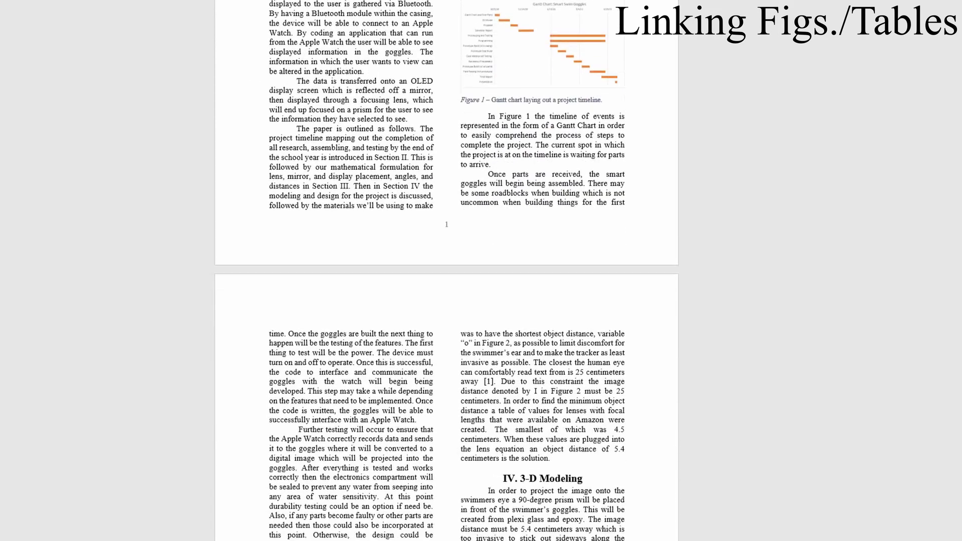
scroll(446, 270, down, 10)
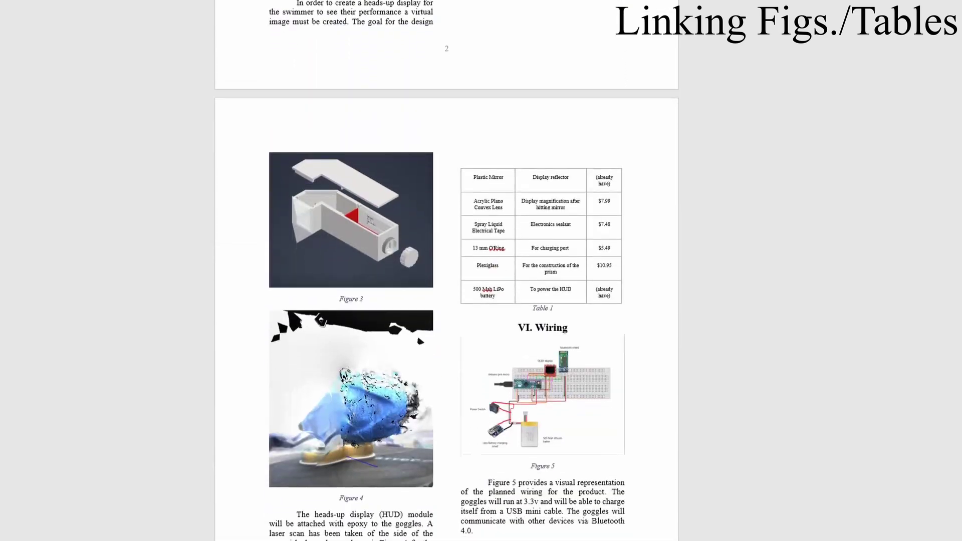
scroll(446, 270, up, 12)
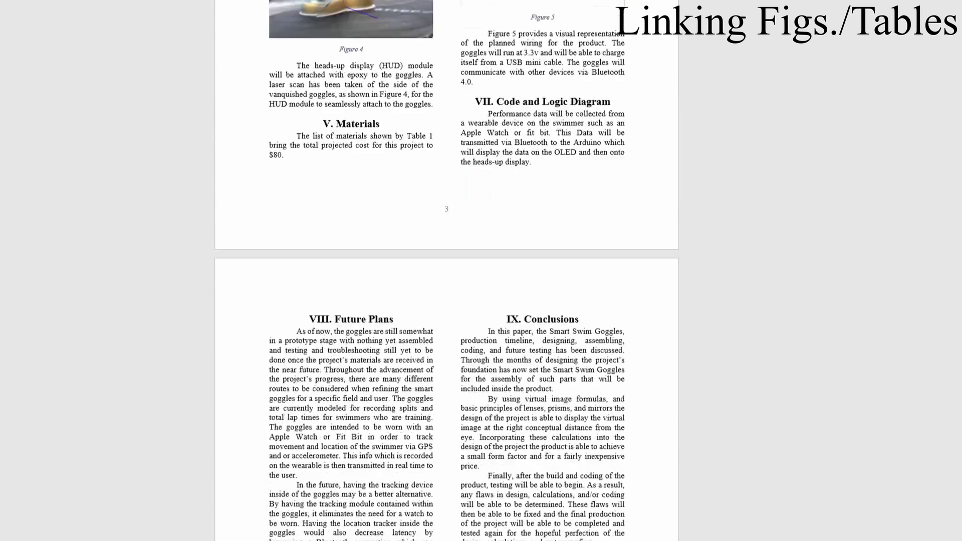
scroll(446, 270, up, 10)
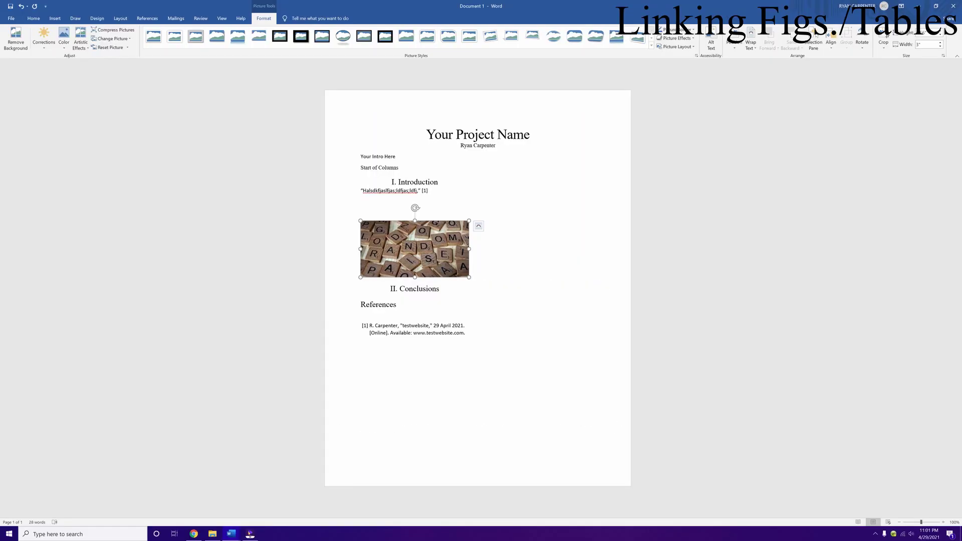
Step: Add an empty line below the inserted picture and open the caption settings for the picture
click(473, 273)
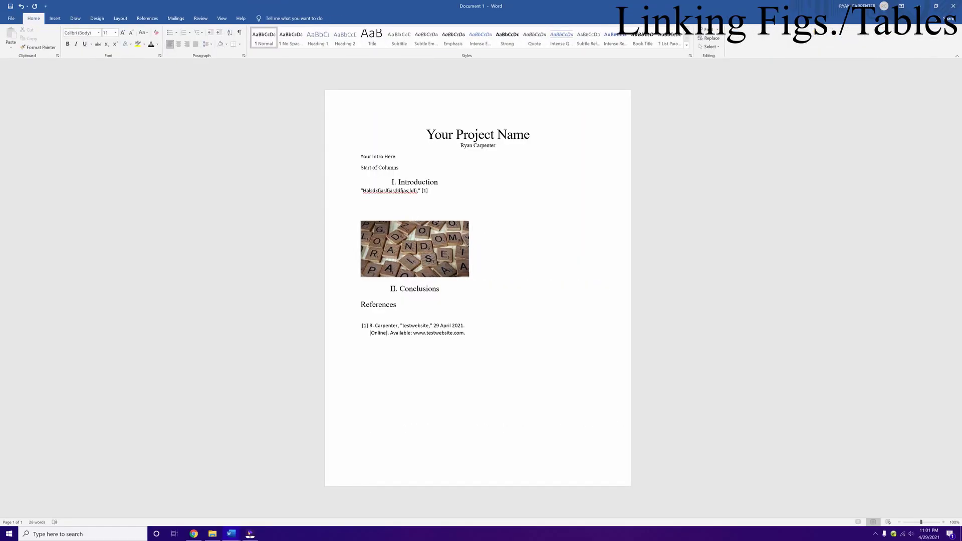
key(Return)
right_click(426, 256)
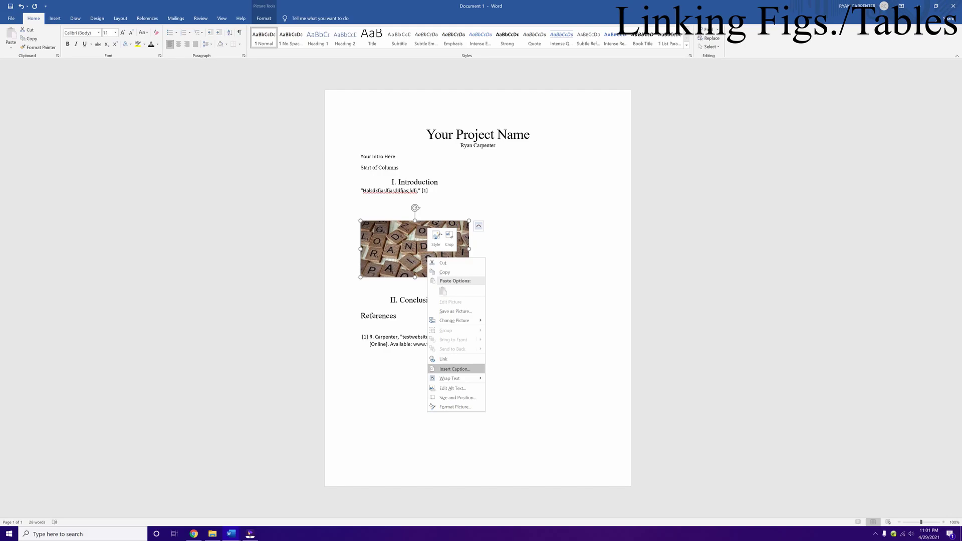
click(455, 369)
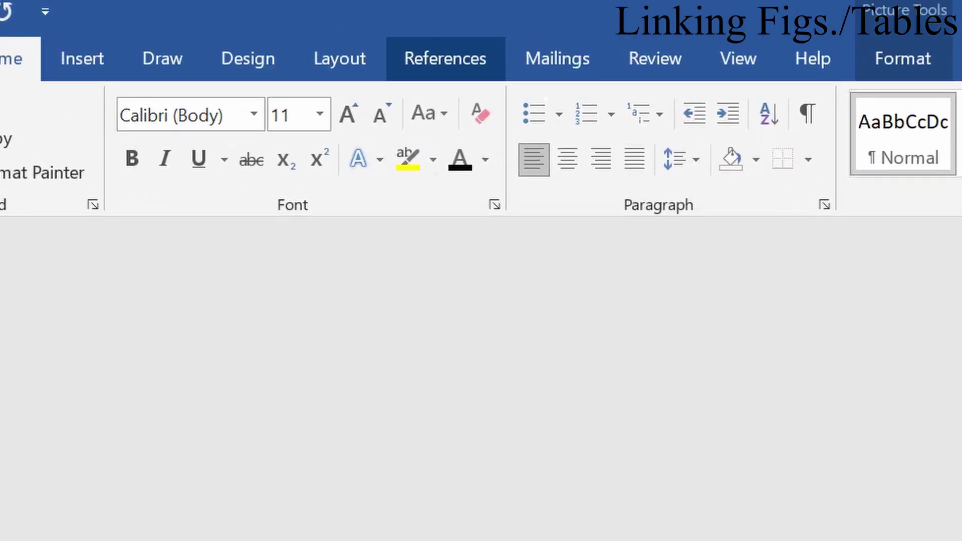
click(147, 18)
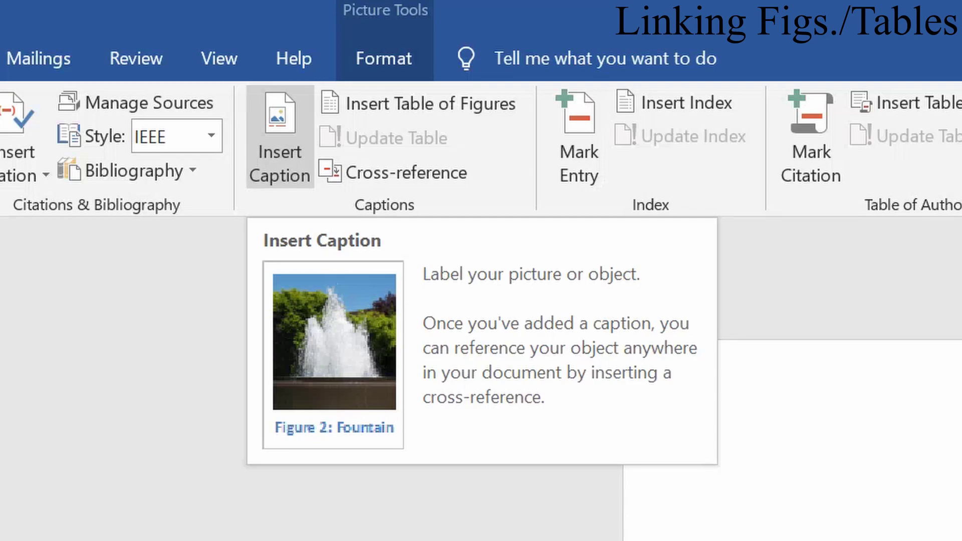
click(280, 135)
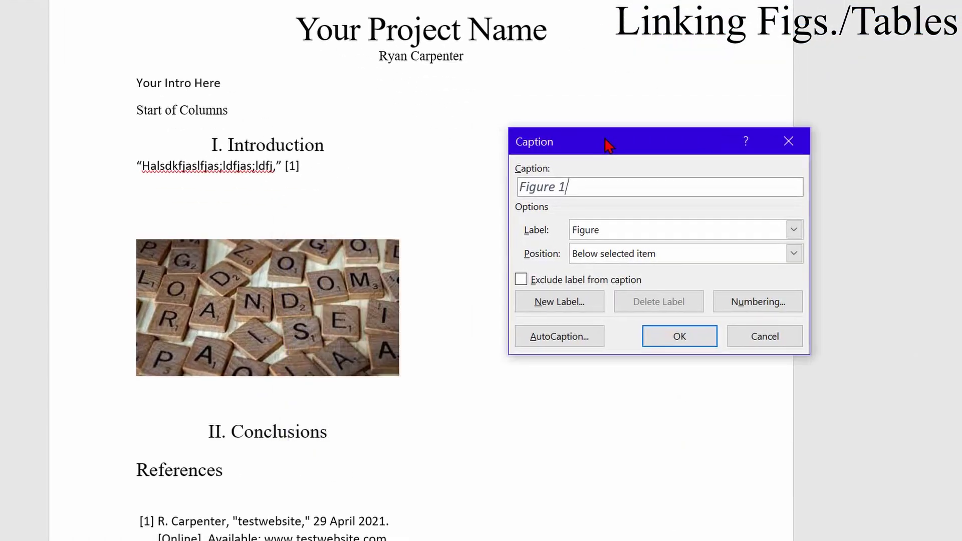
drag(608, 145, 606, 145)
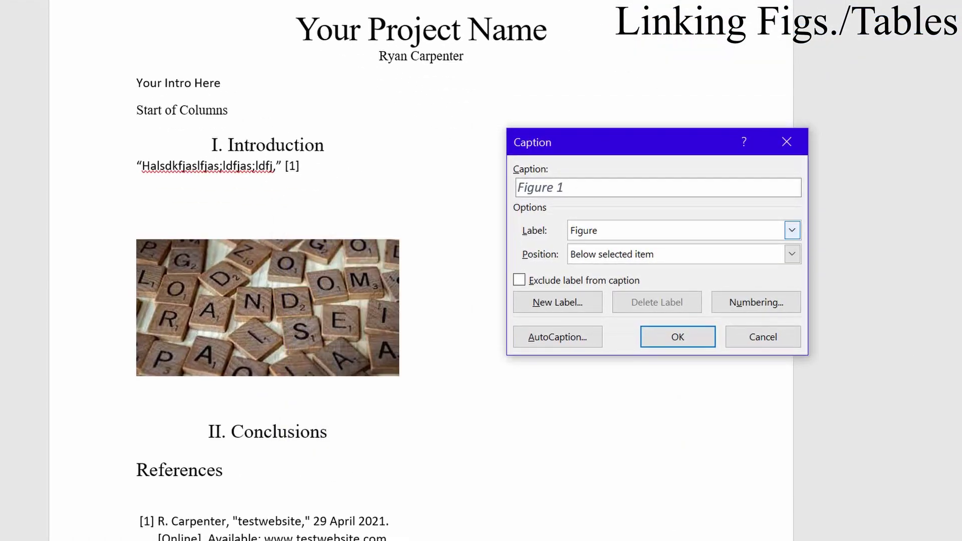
Step: Complete the picture's caption text as “Figure 1 - Caption to the image.”
text(-)
key(BackSpace)
key(BackSpace)
text(- Caption th)
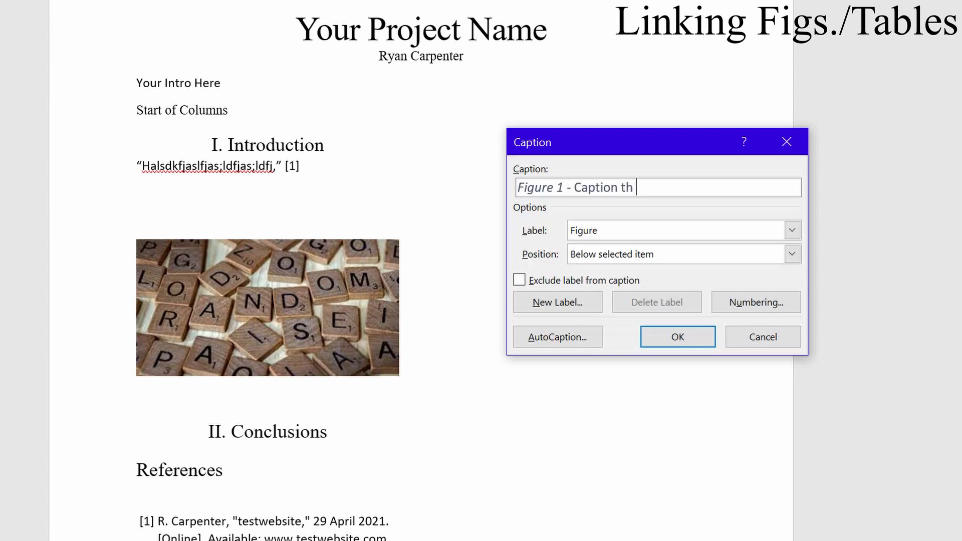
key(BackSpace)
key(BackSpace)
key(BackSpace)
text(to the image.)
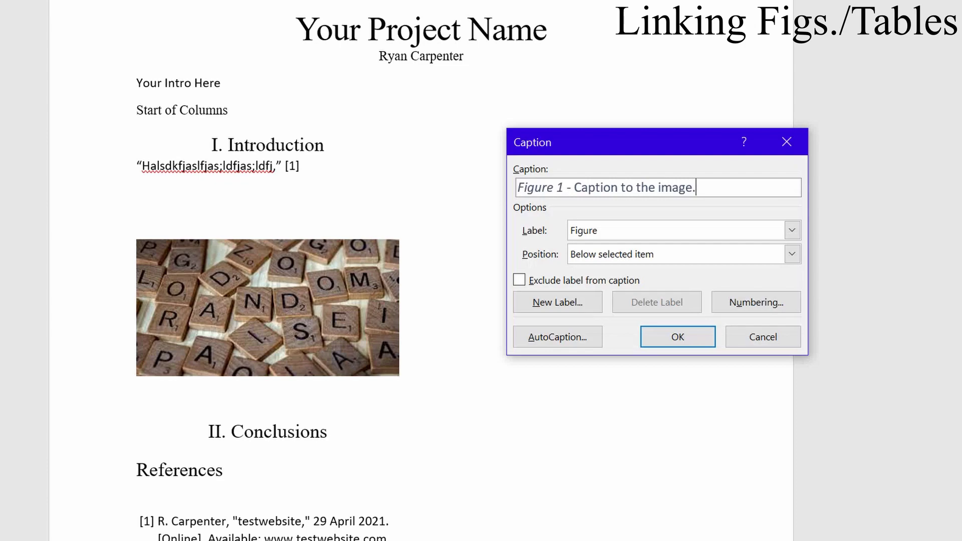
Step: Review the caption's label, position and label-exclusion options, keeping Figure, Below selected item and the label included
click(791, 230)
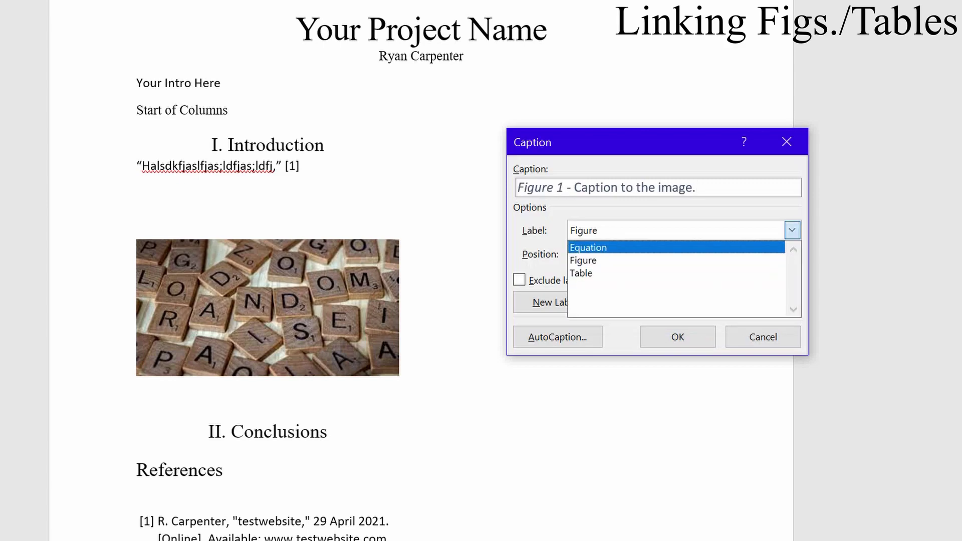
click(578, 232)
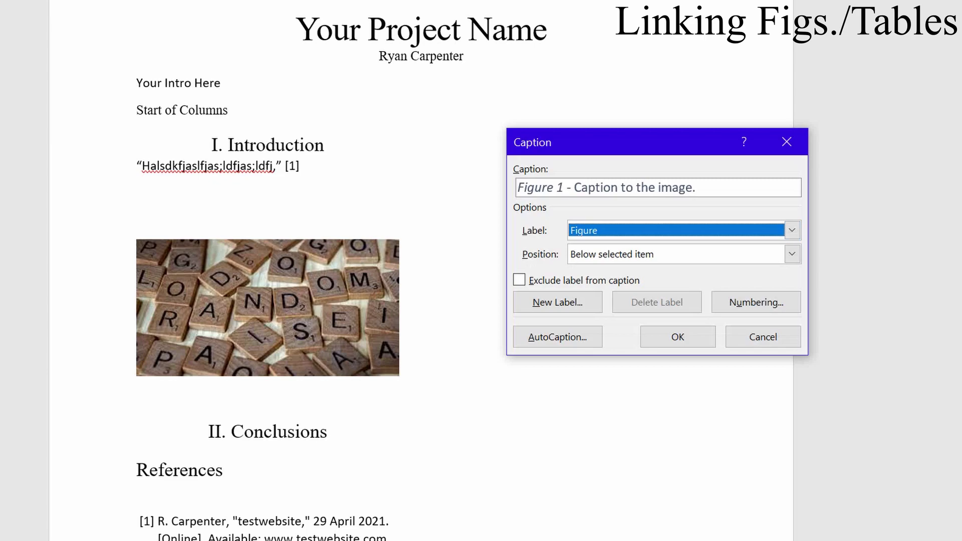
click(579, 232)
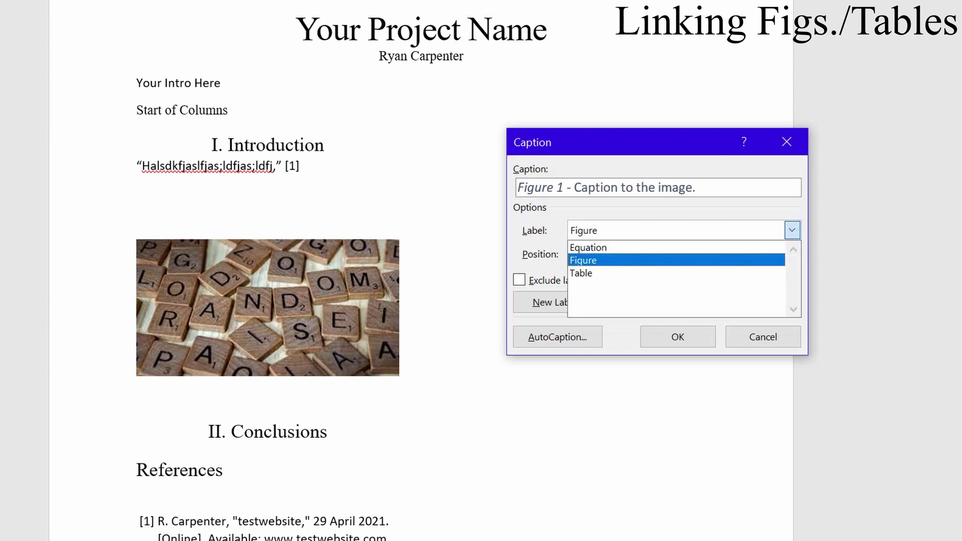
click(580, 231)
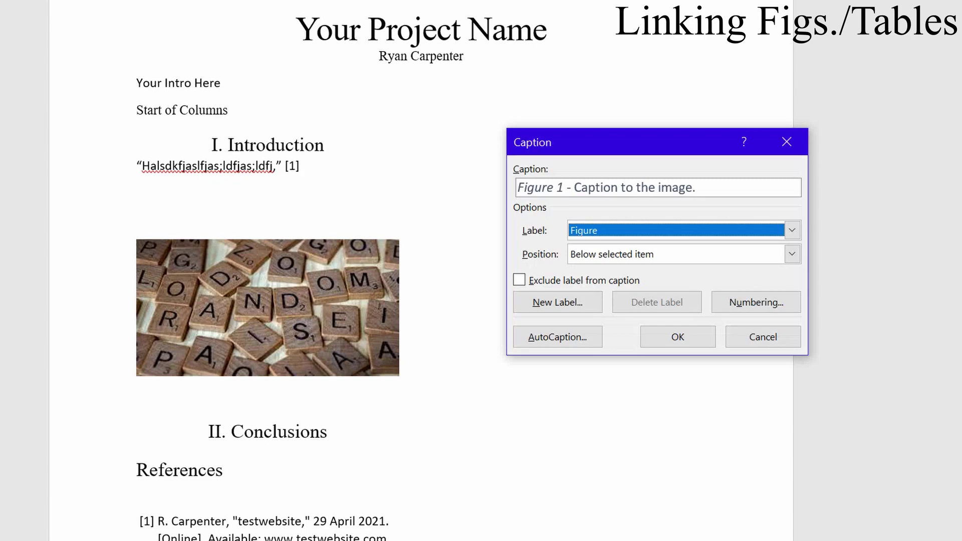
drag(564, 188, 700, 187)
click(565, 187)
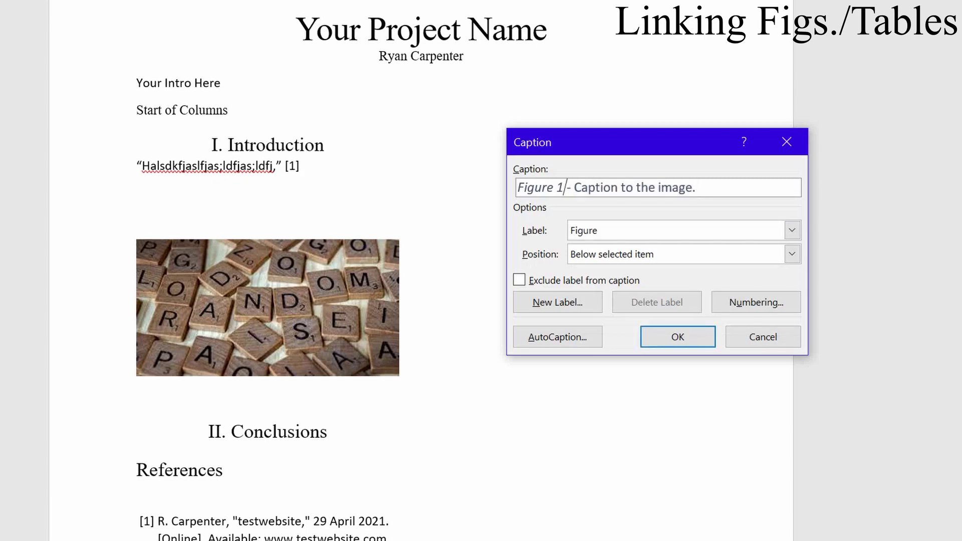
click(792, 254)
click(684, 284)
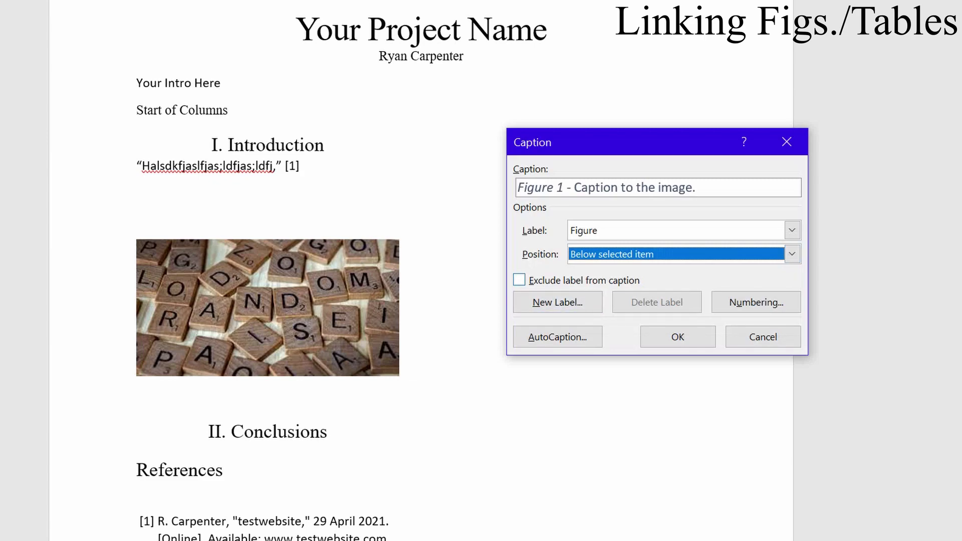
click(519, 280)
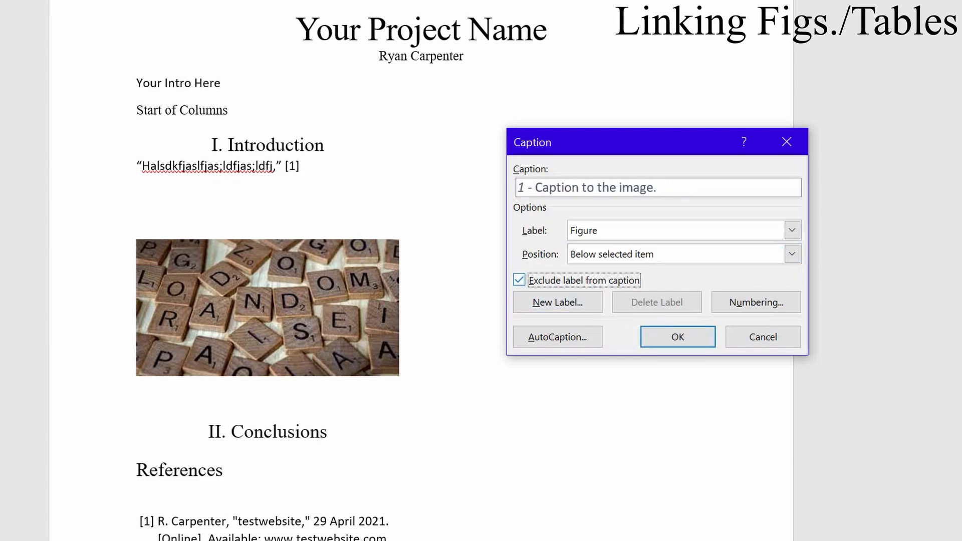
key(space)
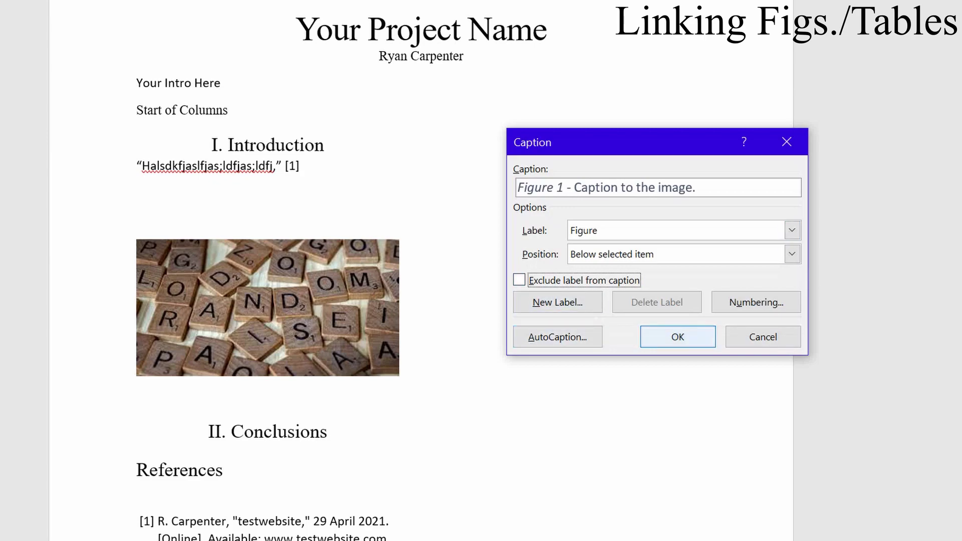
Step: Review the number formats available for the figure caption, from 1, 2, 3 to I, II, III, leaving the numbering settings without applying a change
click(756, 302)
click(544, 274)
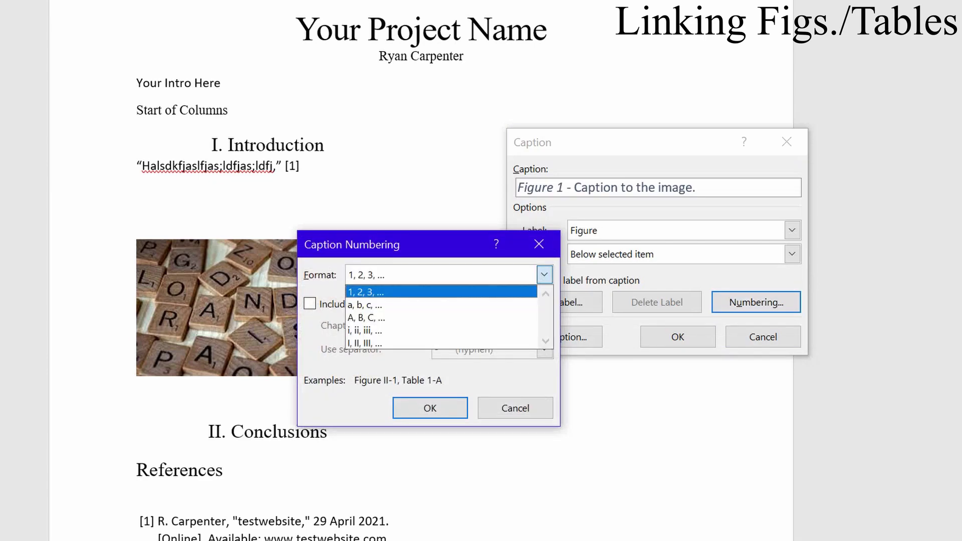
key(Down)
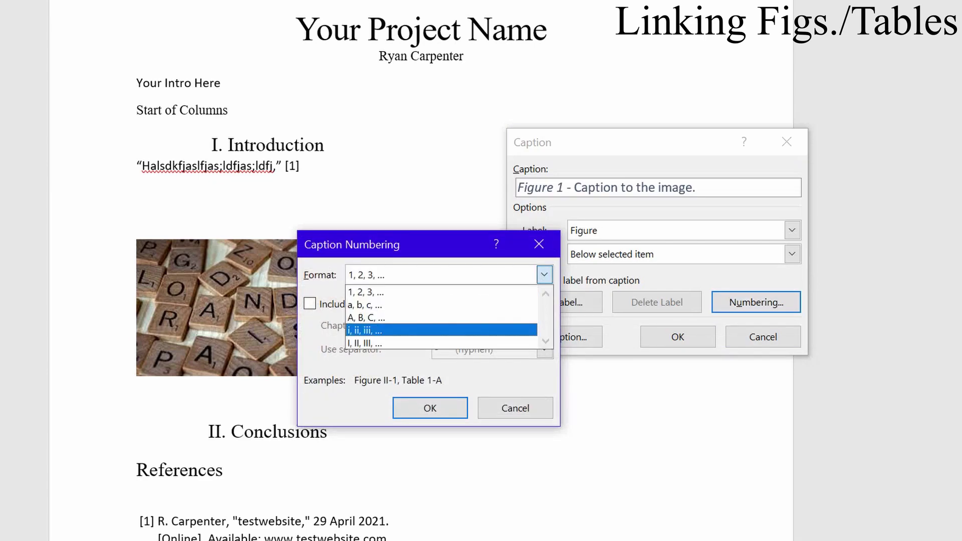
key(Up)
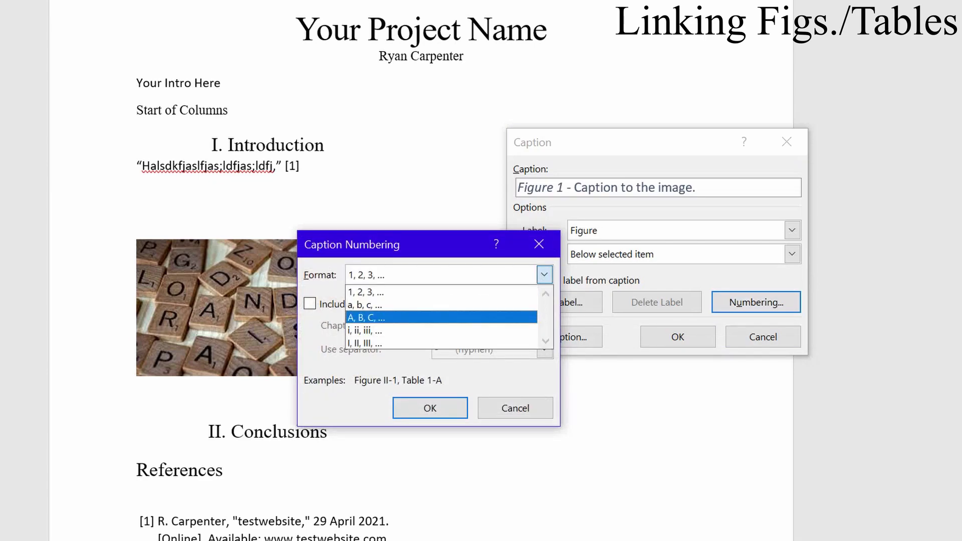
key(Up)
key(Up)
key(End)
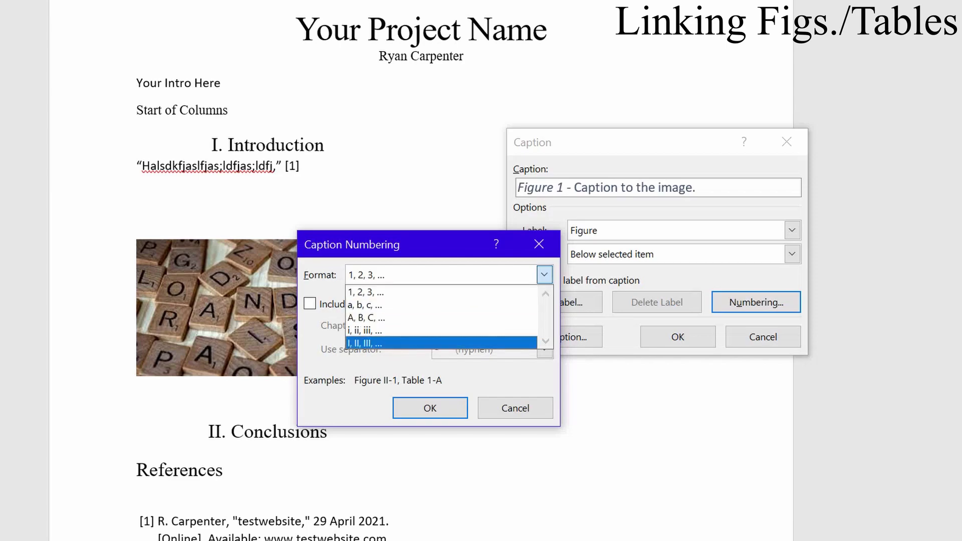
click(515, 409)
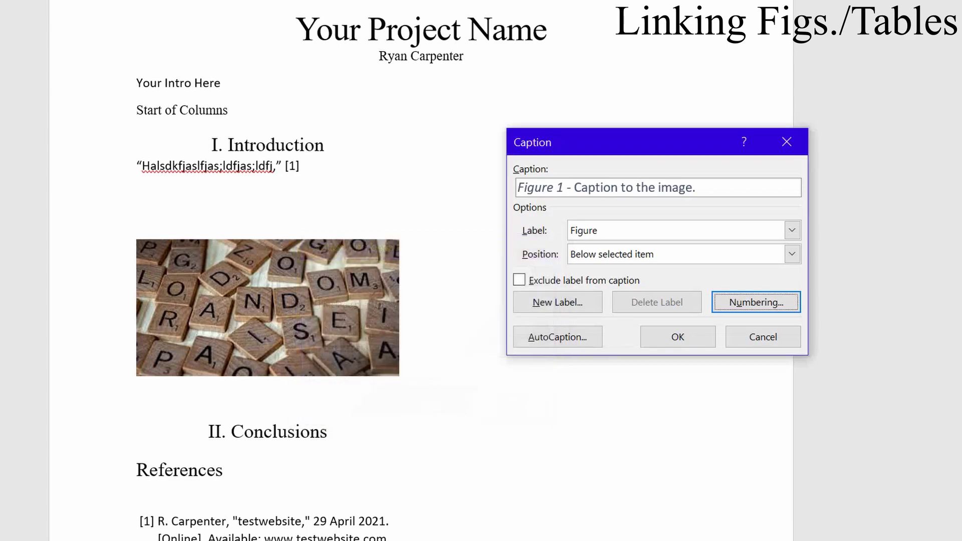
Step: Insert the prepared caption “Figure 1 - Caption to the image.” below the picture in the Introduction section
click(677, 337)
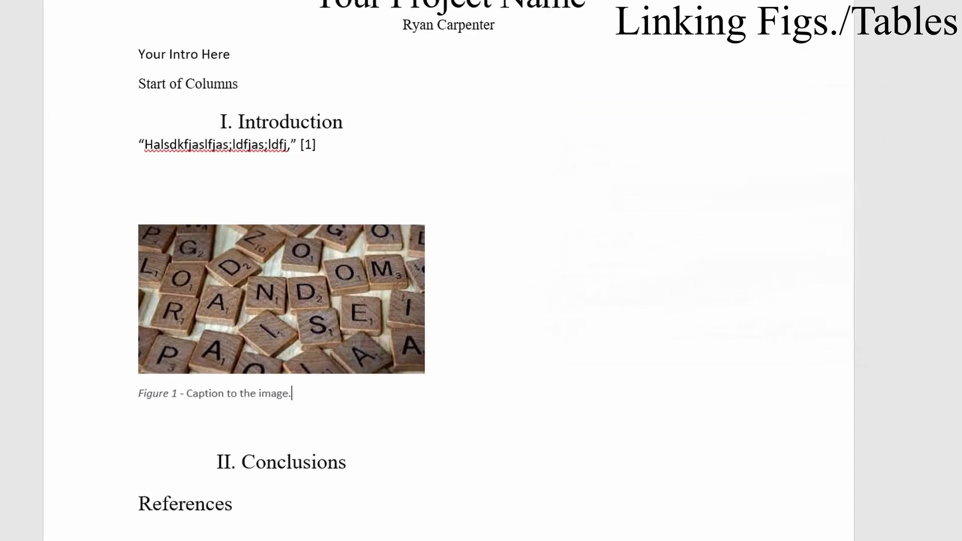